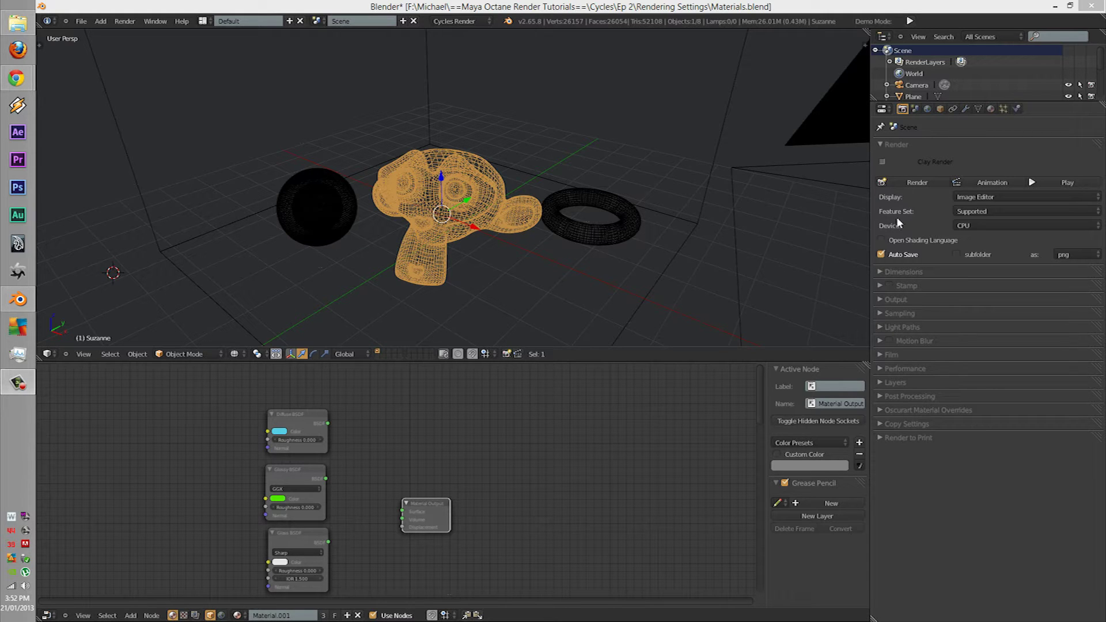
Expand and collapse the Stamp and Output panels again.
{"action": "left_click", "coordinate": [881, 284]}
{"action": "left_click", "coordinate": [880, 285]}
{"action": "left_click", "coordinate": [880, 299]}
{"action": "left_click", "coordinate": [881, 300]}
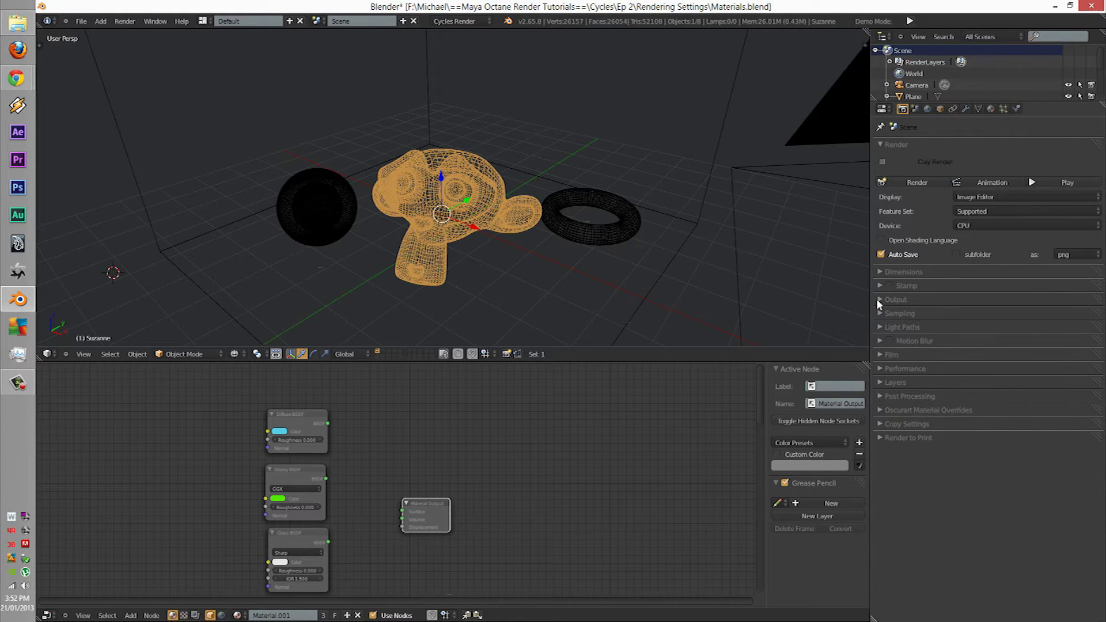
Turn the node area into User Preferences and scroll to Compute Device CUDA with GeForce GTX 590.
{"action": "left_click", "coordinate": [58, 617]}
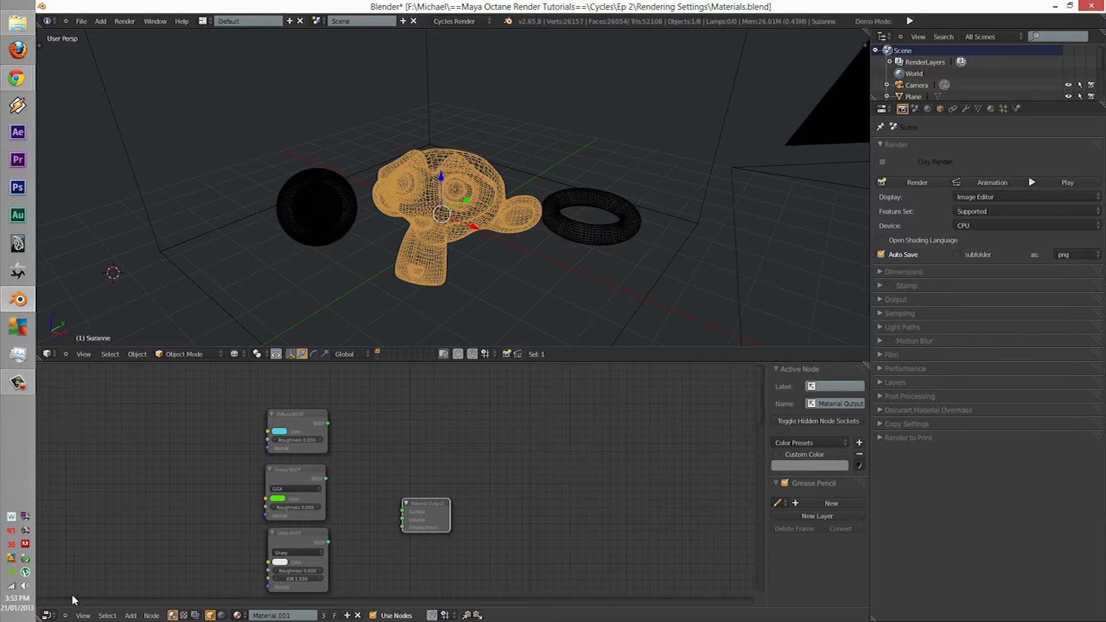
{"action": "left_click", "coordinate": [49, 615]}
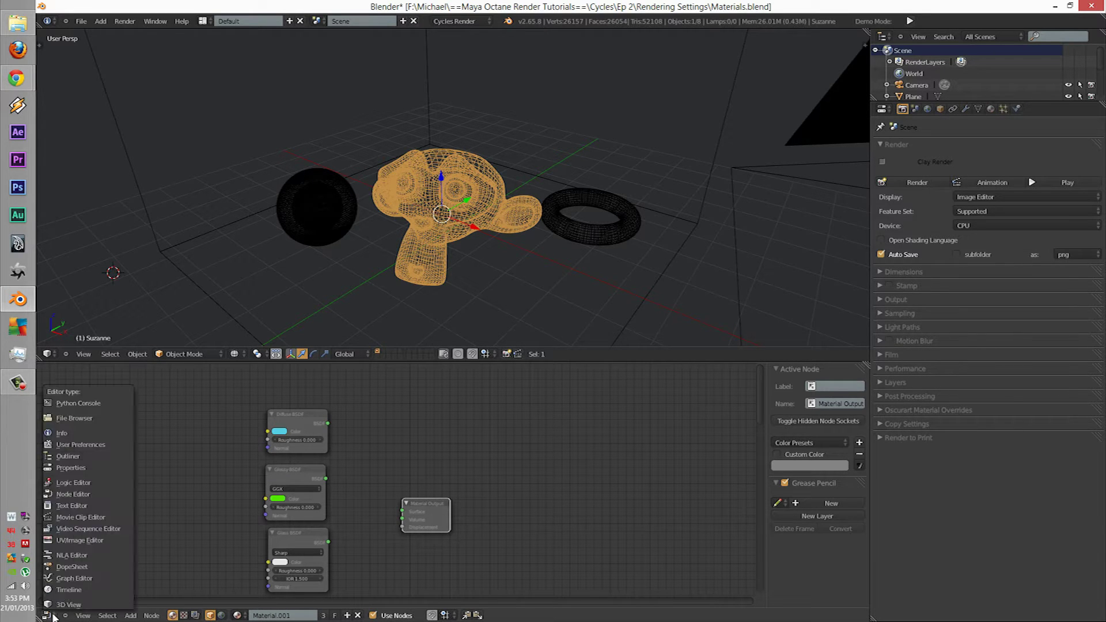
{"action": "left_click", "coordinate": [92, 445]}
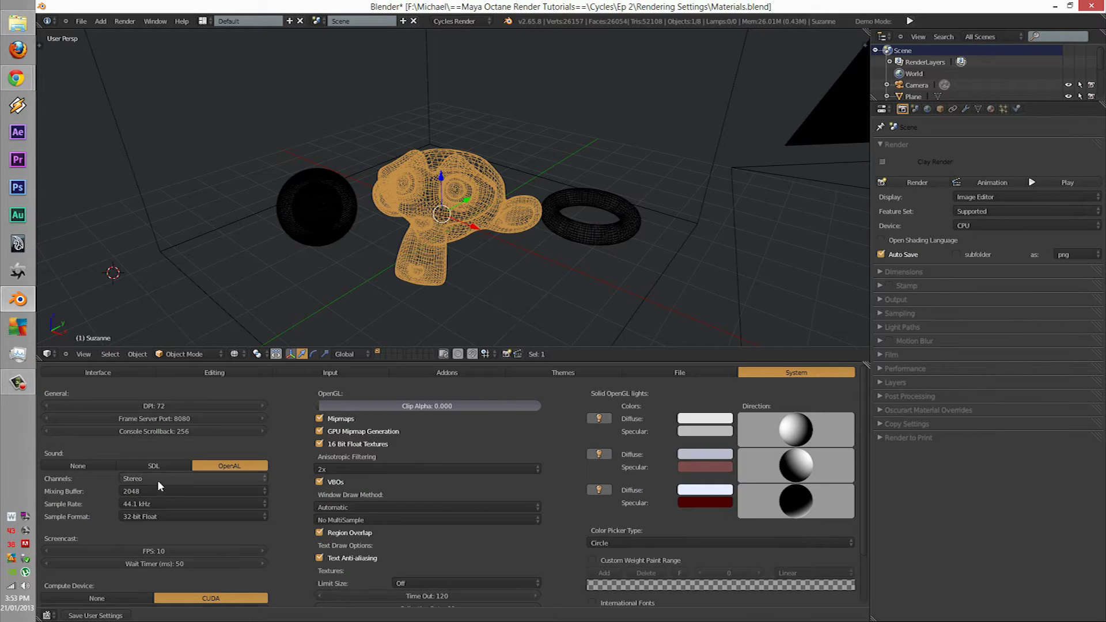
{"action": "scroll", "coordinate": [584, 538], "scroll_direction": "down", "scroll_amount": 3}
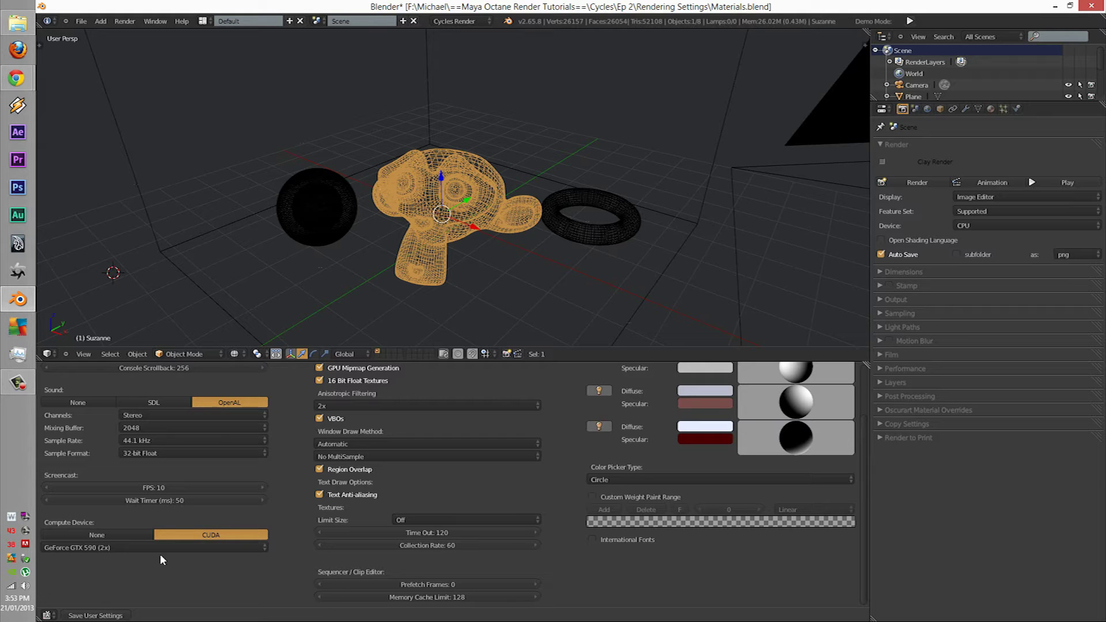
Change the preferences area to a 3D view and resize the camera and top viewports.
{"action": "left_click", "coordinate": [47, 616]}
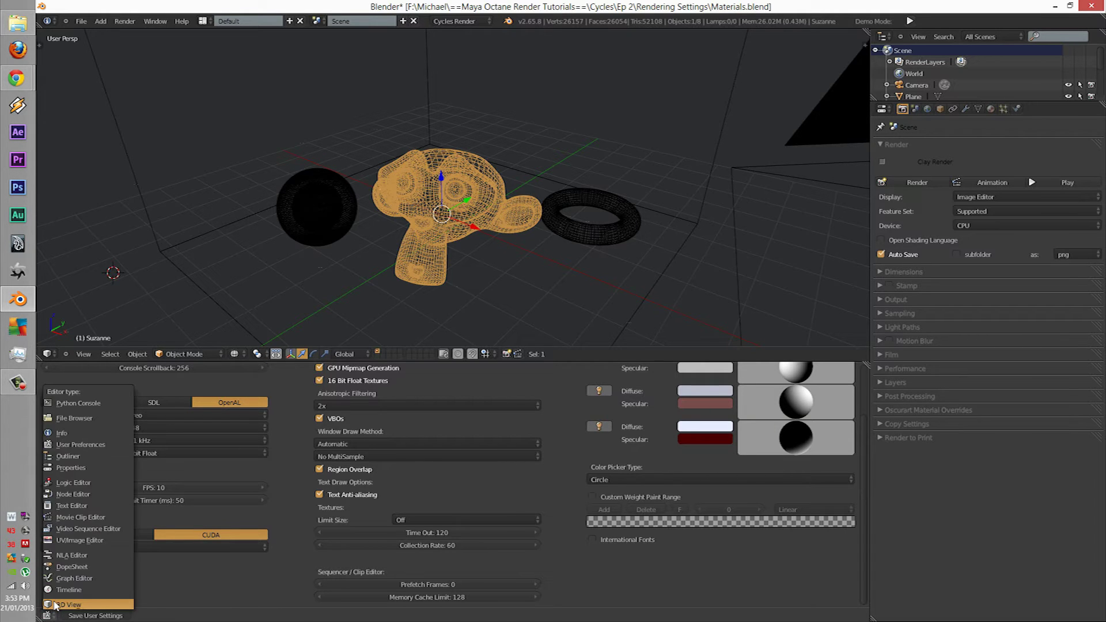
{"action": "left_click", "coordinate": [56, 601]}
{"action": "scroll", "coordinate": [427, 402], "scroll_direction": "down", "scroll_amount": 2}
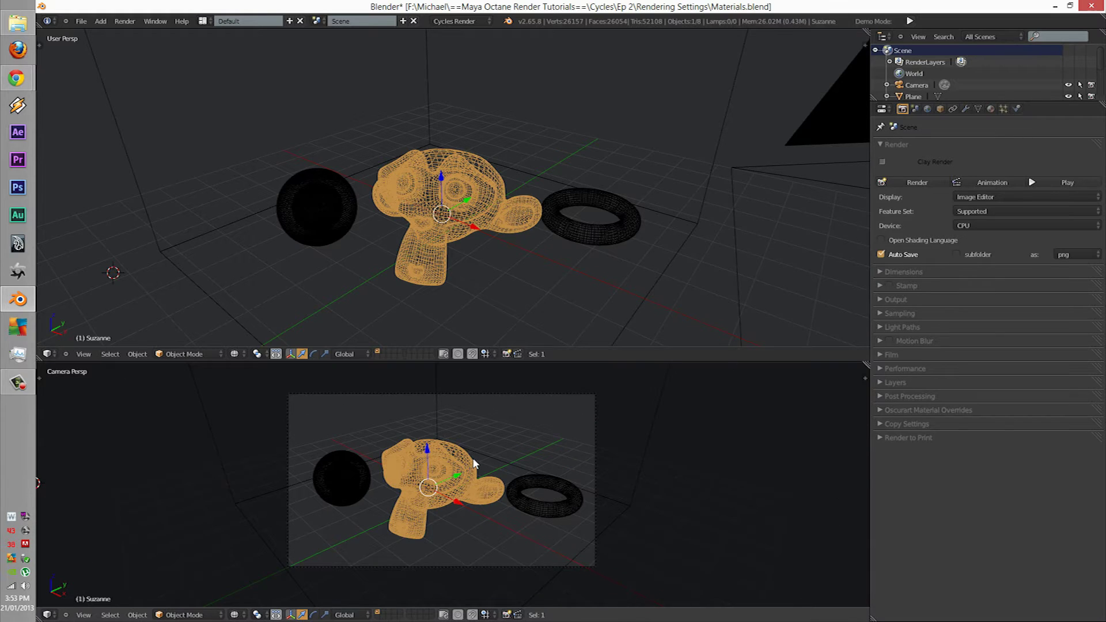
{"action": "left_click", "coordinate": [56, 616]}
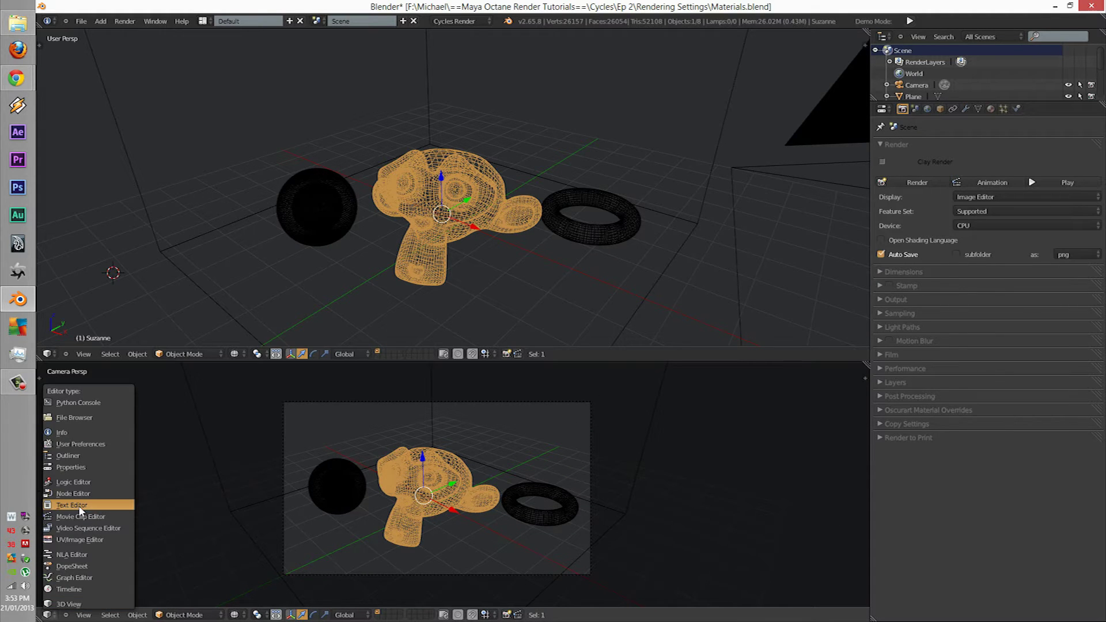
{"action": "left_click", "coordinate": [266, 490]}
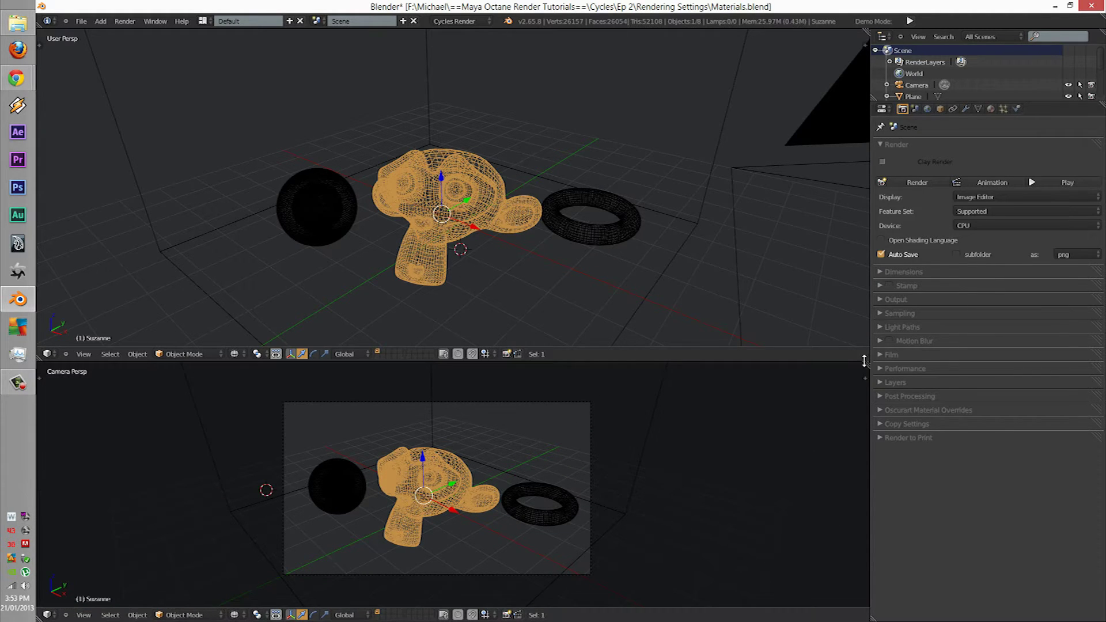
{"action": "left_click_drag", "start_coordinate": [844, 361], "coordinate": [864, 35]}
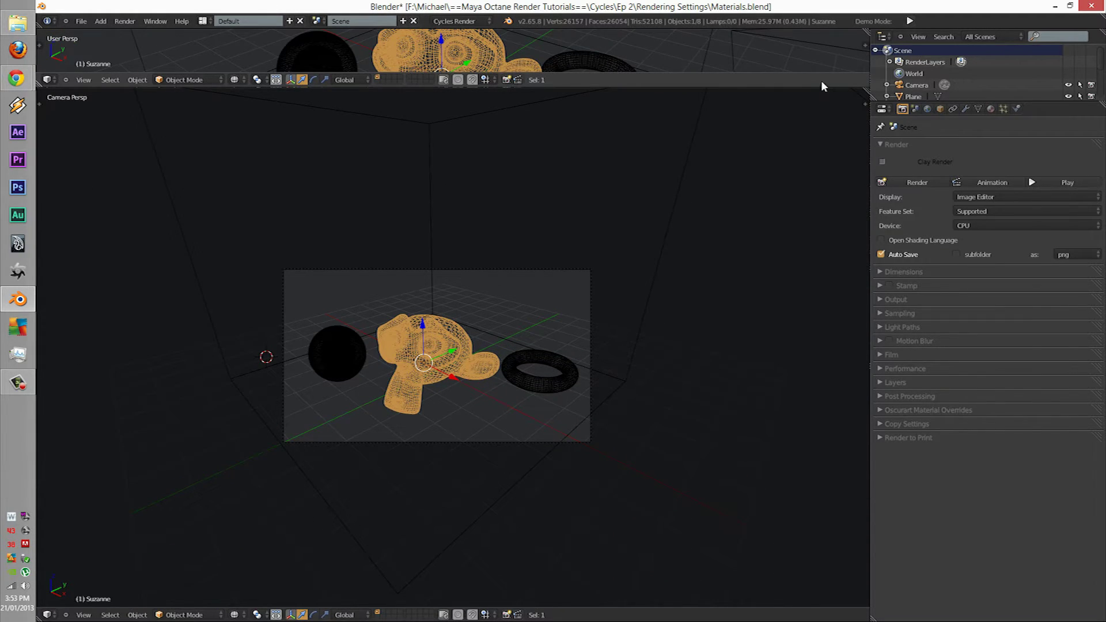
{"action": "left_click_drag", "start_coordinate": [822, 82], "coordinate": [802, 316]}
Restore the Node Editor with Material.001's nodes and view the scene through the camera.
{"action": "left_click", "coordinate": [47, 614]}
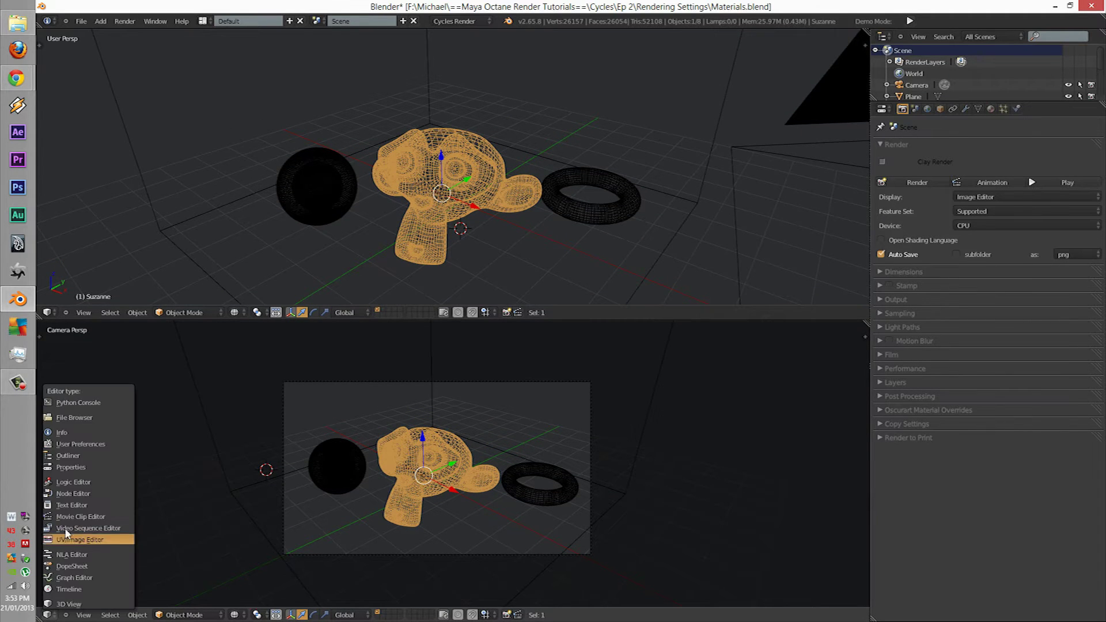
{"action": "left_click", "coordinate": [81, 494]}
{"action": "scroll", "coordinate": [384, 437], "scroll_direction": "up", "scroll_amount": 3}
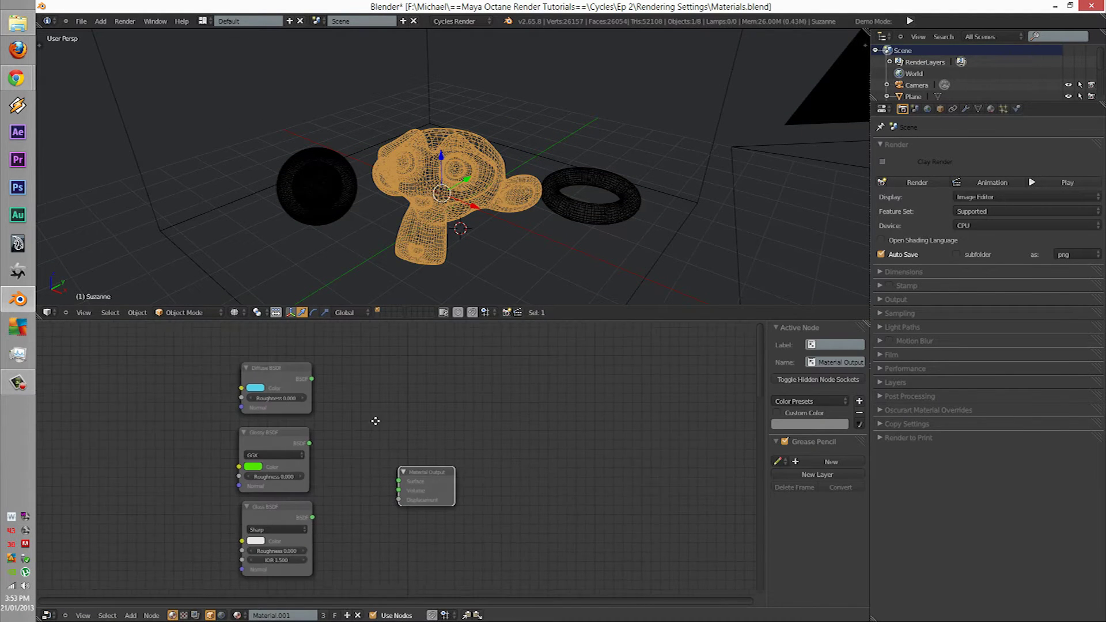
{"action": "middle_click_drag", "start_coordinate": [376, 421], "coordinate": [374, 415]}
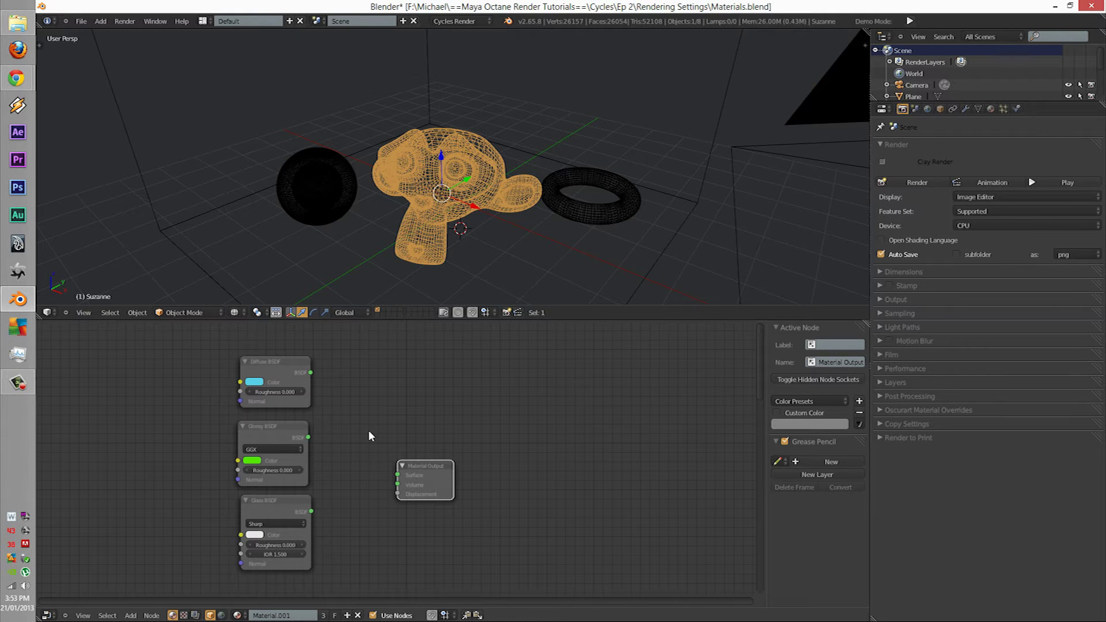
{"action": "middle_click_drag", "start_coordinate": [509, 181], "coordinate": [471, 210]}
{"action": "key", "text": "KP_0"}
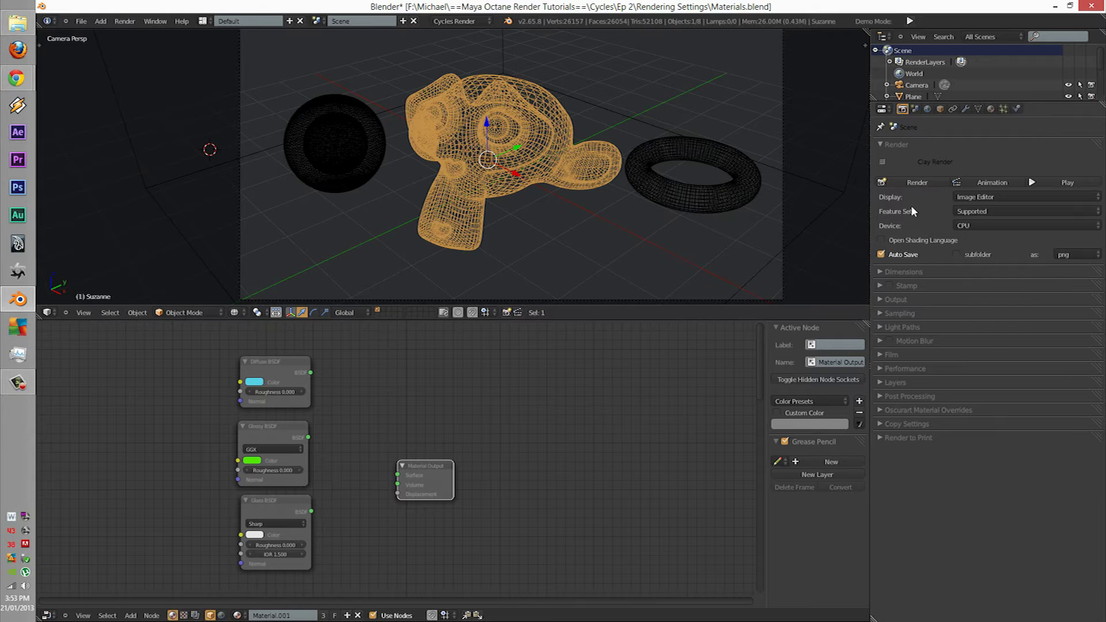
{"action": "left_click", "coordinate": [897, 144]}
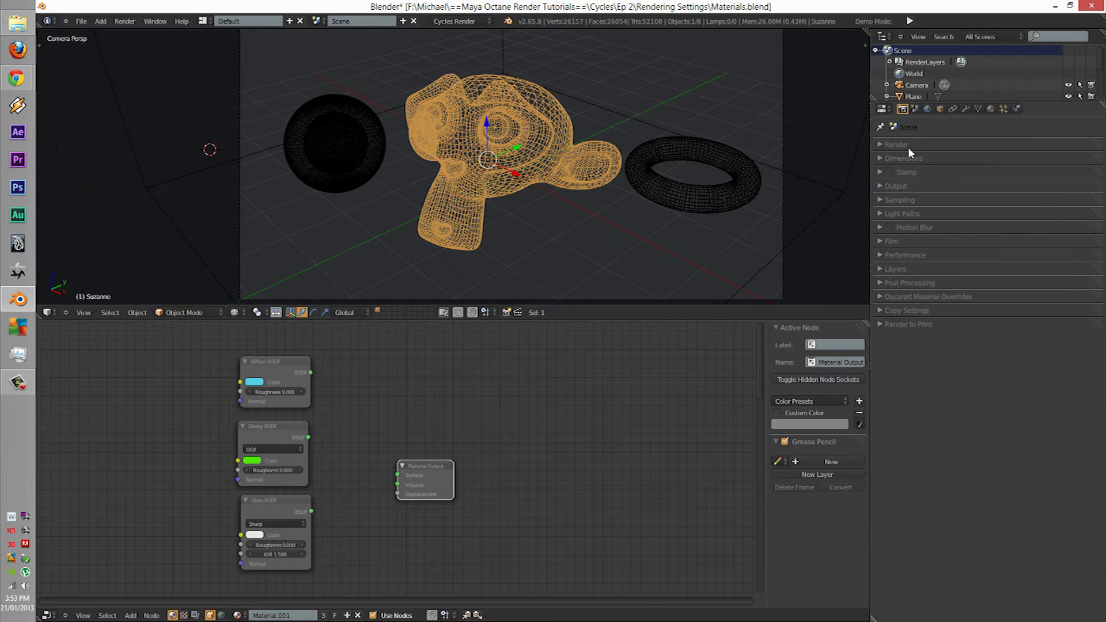
{"action": "left_click", "coordinate": [901, 145]}
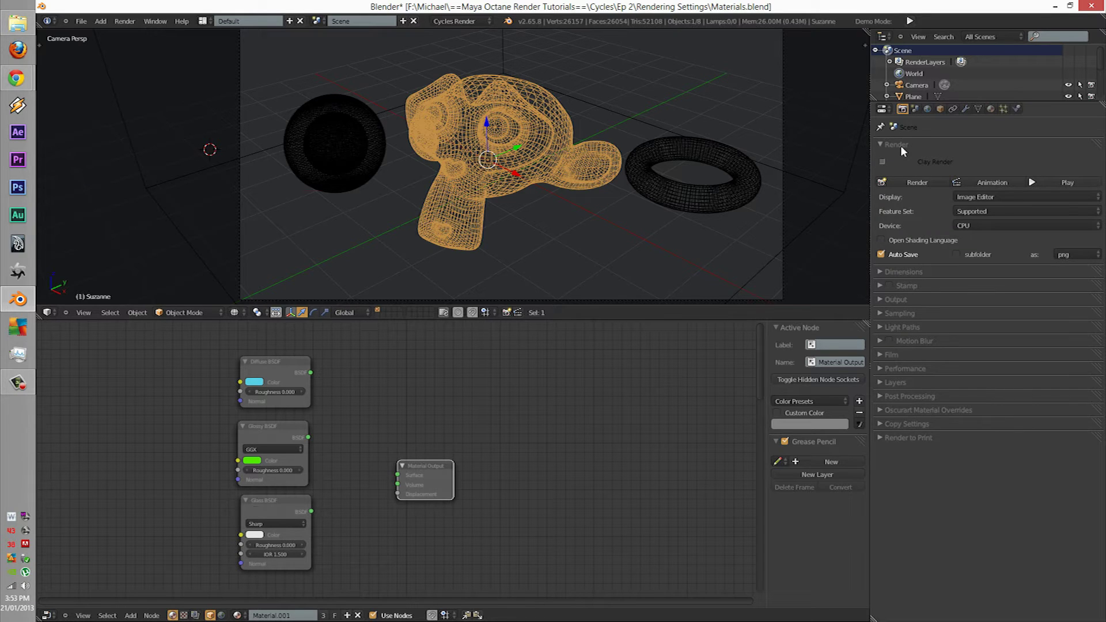
{"action": "left_click", "coordinate": [978, 228]}
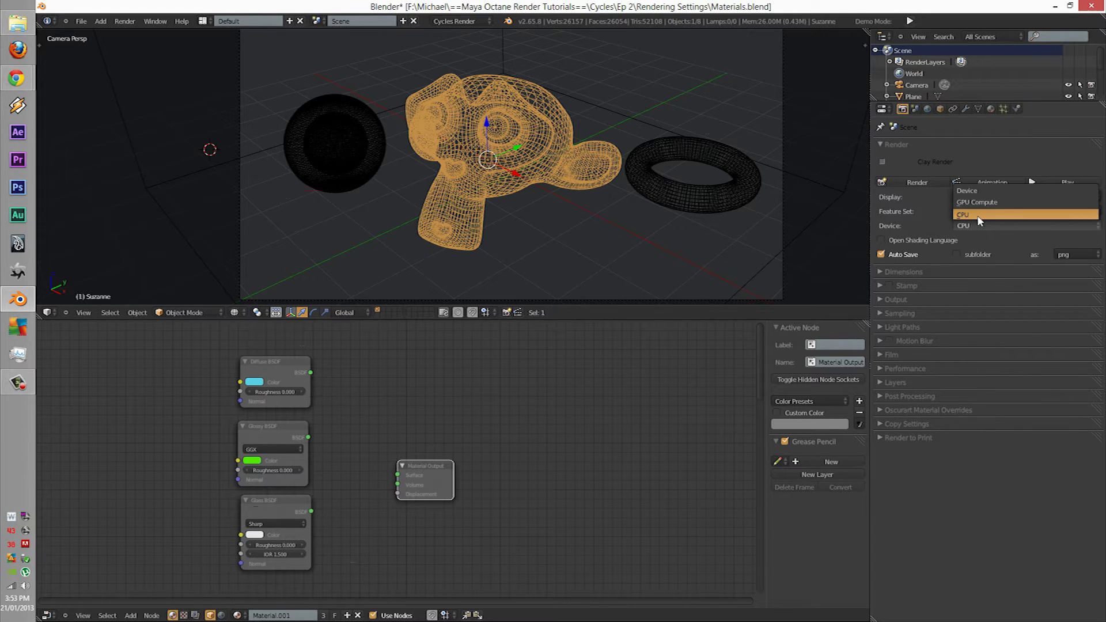
{"action": "left_click", "coordinate": [978, 202]}
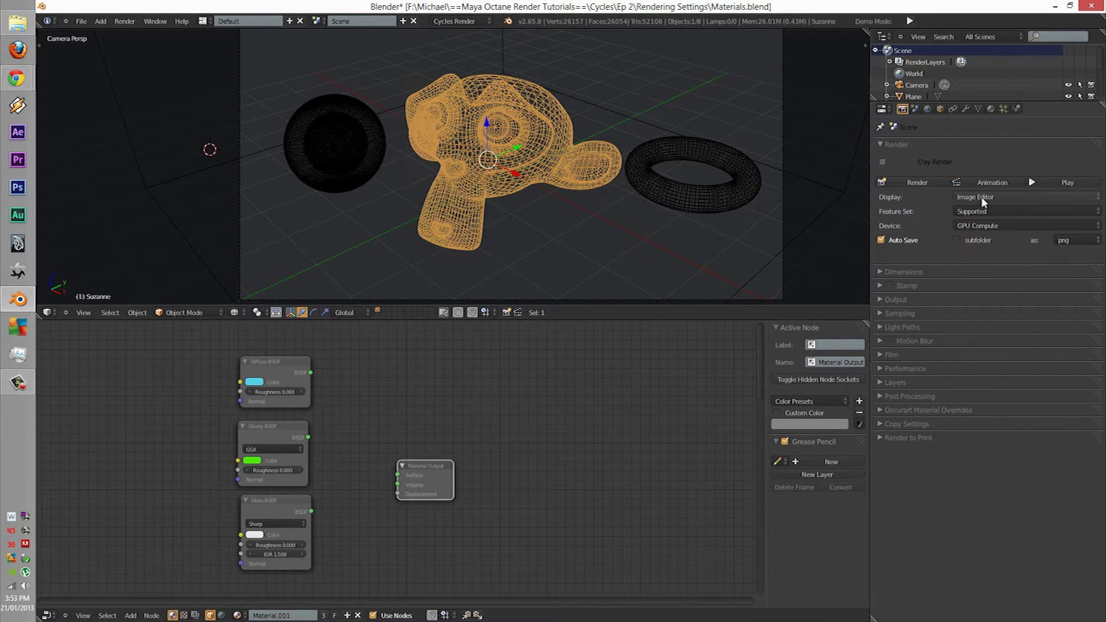
{"action": "left_click", "coordinate": [968, 226]}
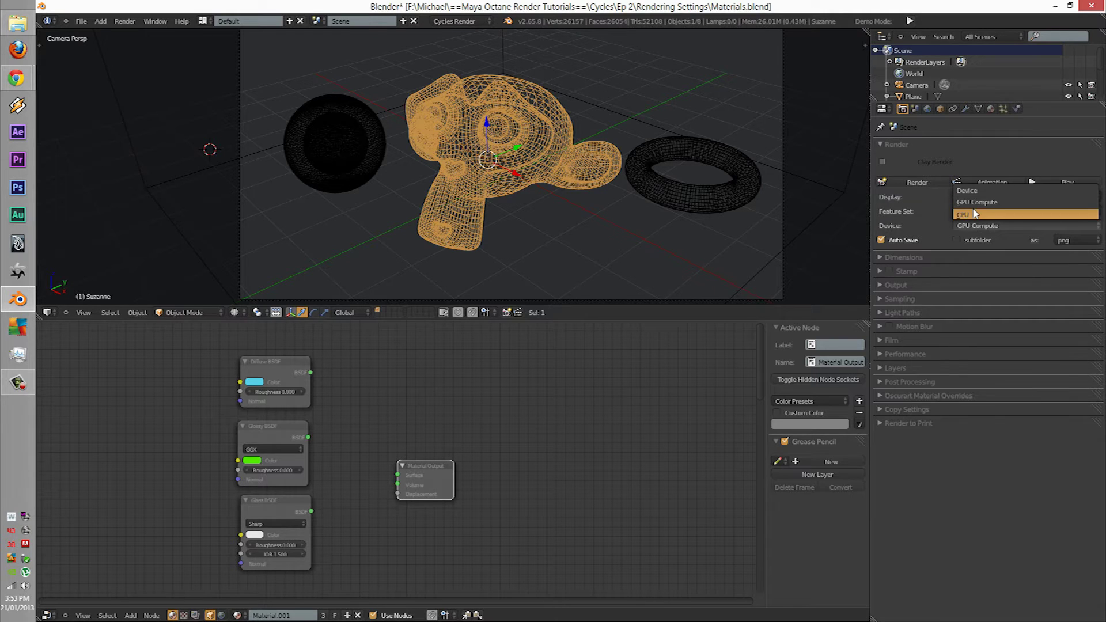
{"action": "left_click", "coordinate": [974, 215]}
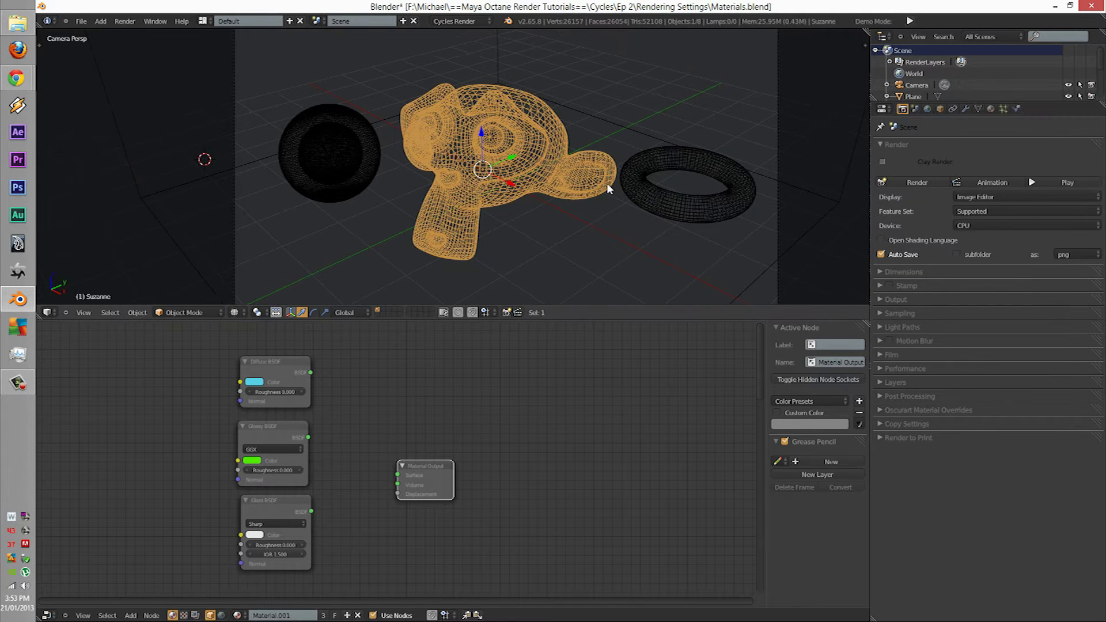
{"action": "scroll", "coordinate": [607, 182], "scroll_direction": "down", "scroll_amount": 2}
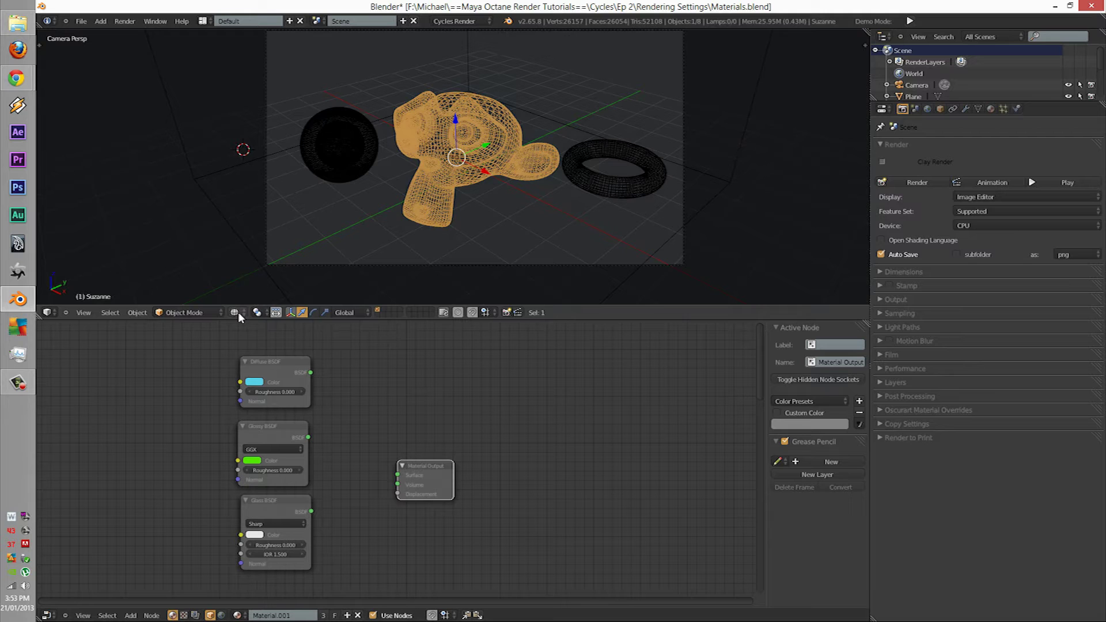
Preview Rendered shading, return to Solid, and reveal the 1920 x 1080 Dimensions panel.
{"action": "left_click", "coordinate": [239, 313]}
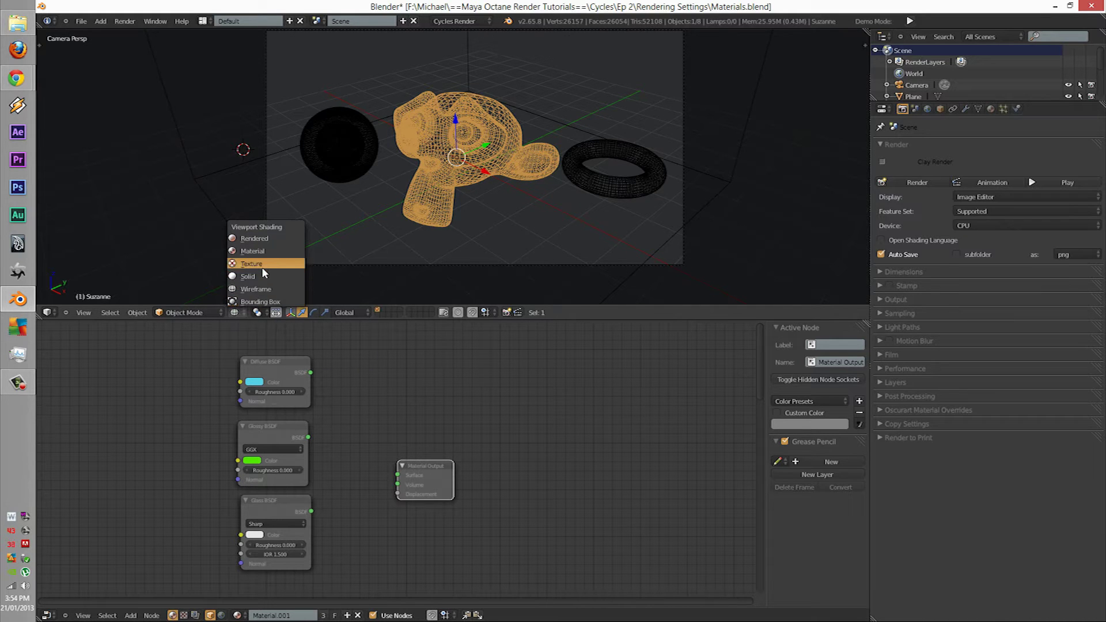
{"action": "left_click", "coordinate": [263, 237]}
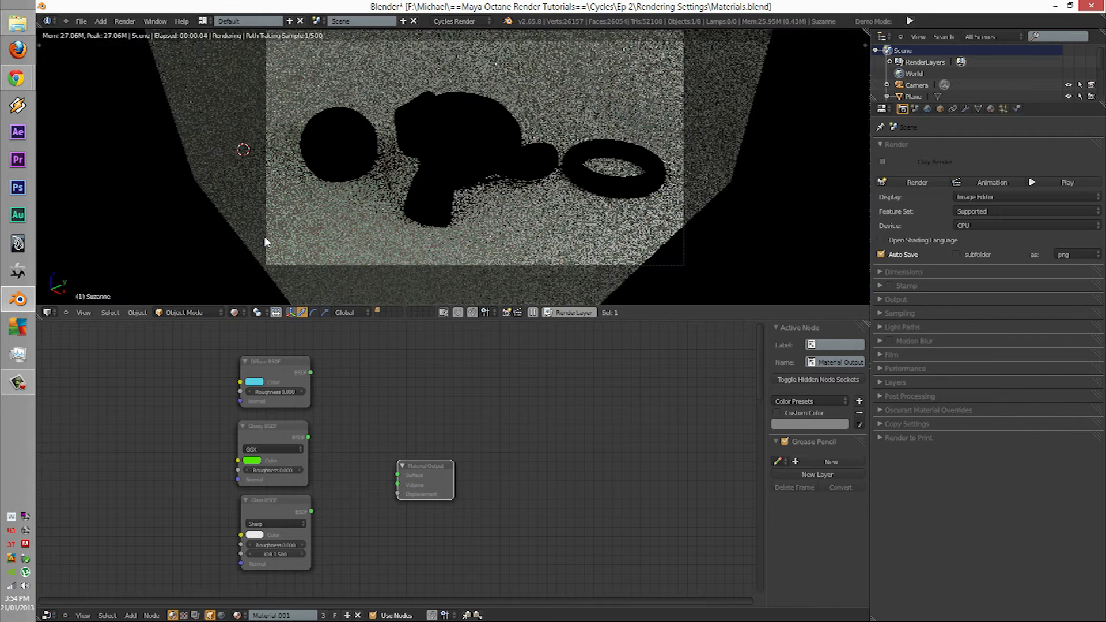
{"action": "left_click", "coordinate": [246, 277]}
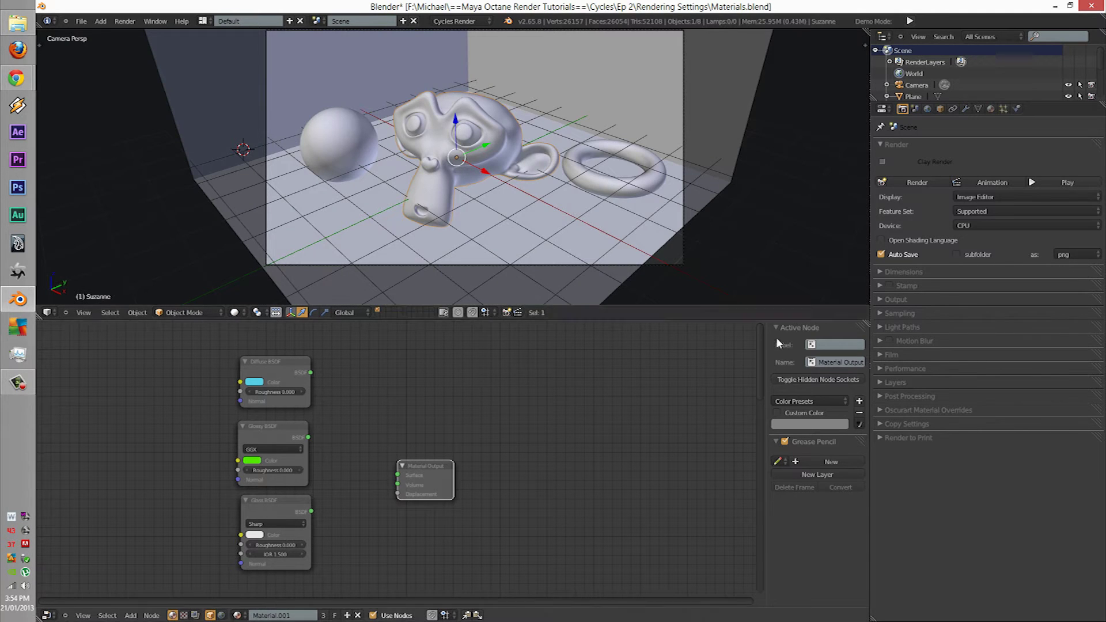
{"action": "left_click", "coordinate": [894, 145]}
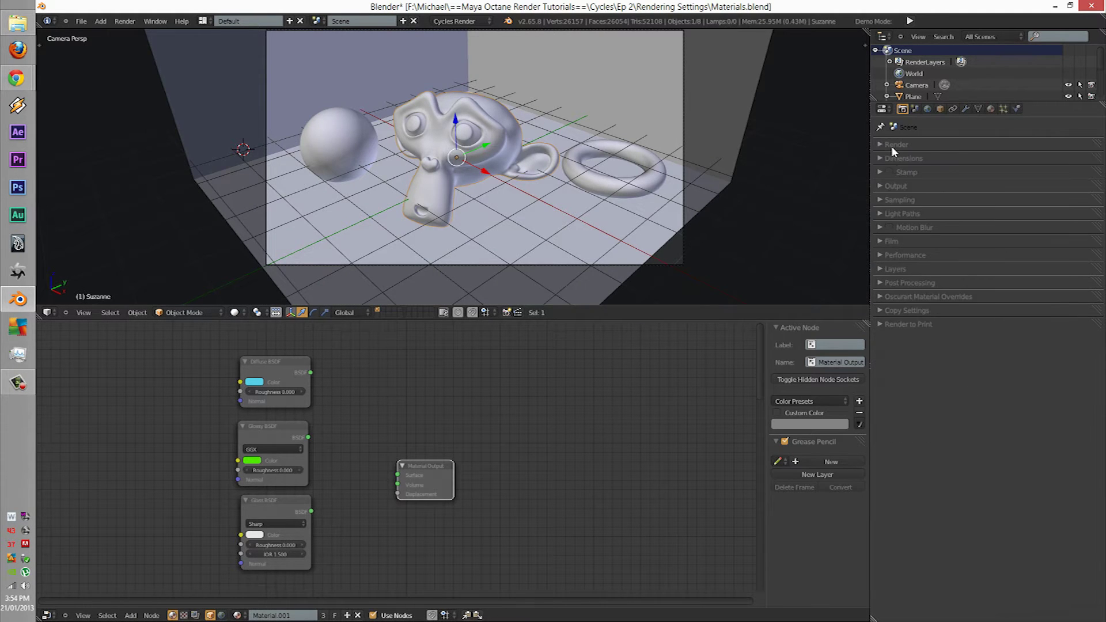
{"action": "left_click", "coordinate": [896, 159]}
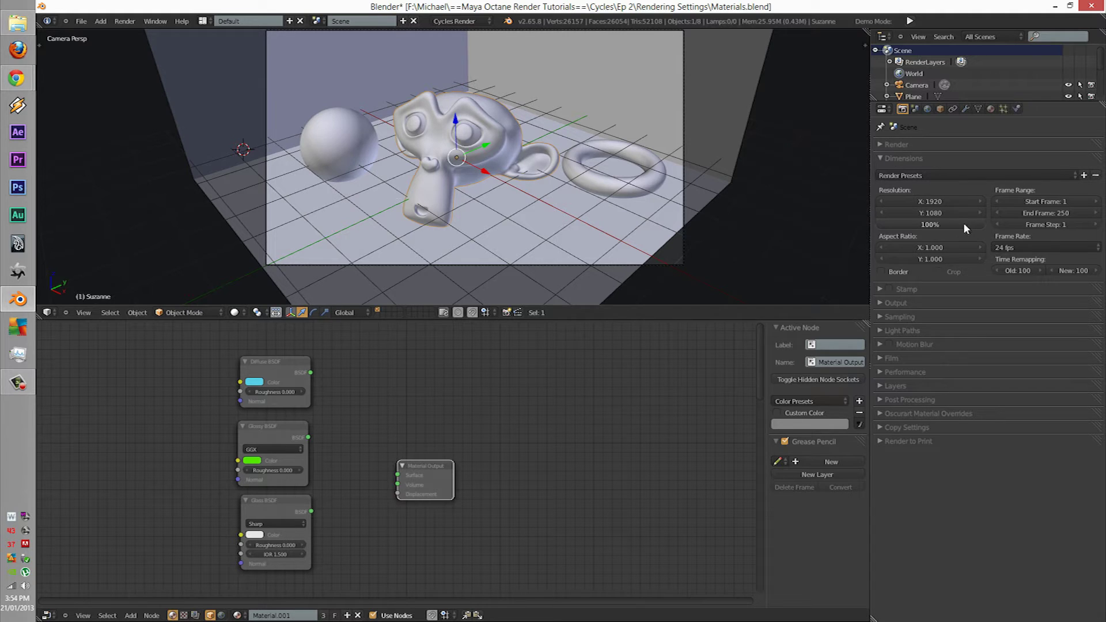
Try 76% and 50% resolution scale, then reset it to 100%.
{"action": "left_click_drag", "start_coordinate": [964, 223], "coordinate": [933, 228]}
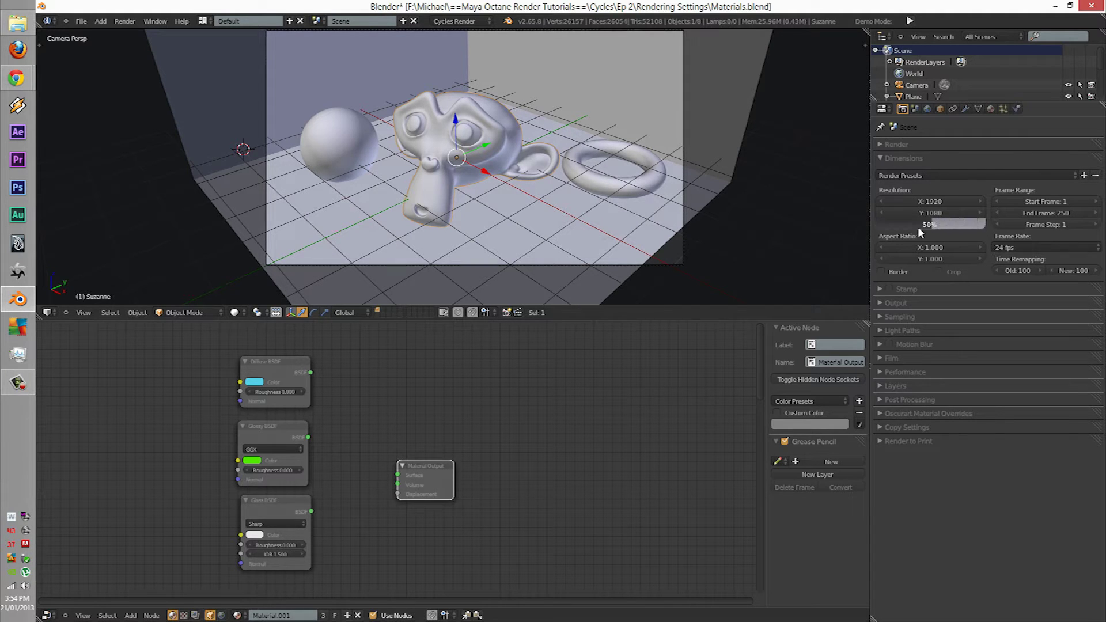
{"action": "left_click", "coordinate": [931, 227]}
{"action": "type", "text": "50"}
{"action": "key", "text": "Return"}
{"action": "left_click", "coordinate": [931, 226]}
{"action": "type", "text": "100"}
{"action": "key", "text": "Return"}
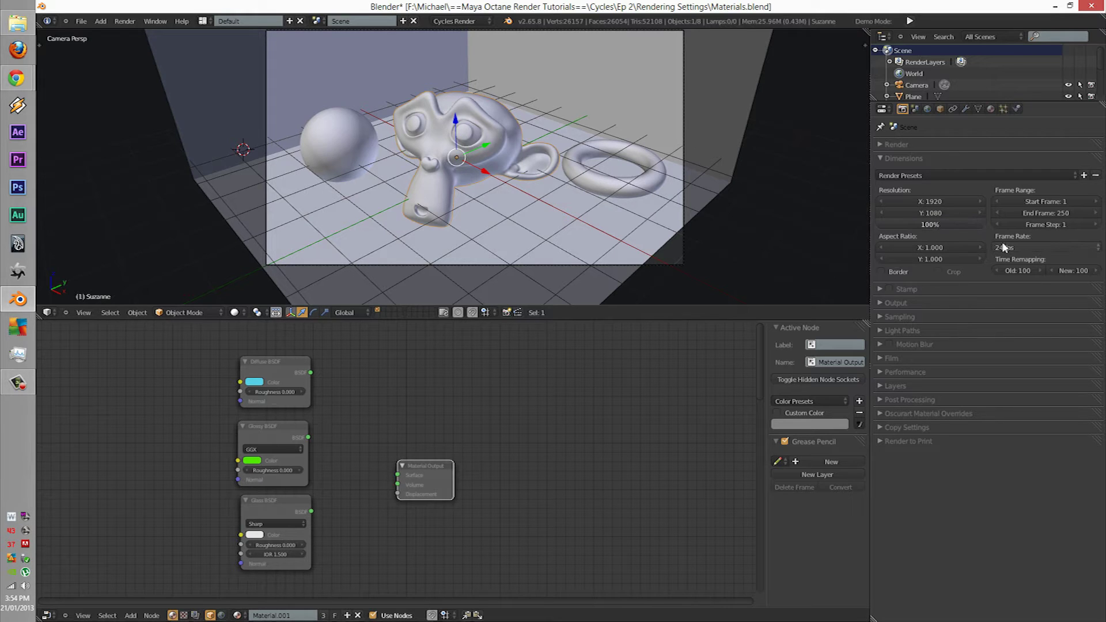
Drag resolution to 58%, restore 100%, and show the PNG Output panel instead of Dimensions.
{"action": "left_click_drag", "start_coordinate": [959, 226], "coordinate": [924, 232]}
{"action": "left_click", "coordinate": [923, 230]}
{"action": "type", "text": "100"}
{"action": "key", "text": "Return"}
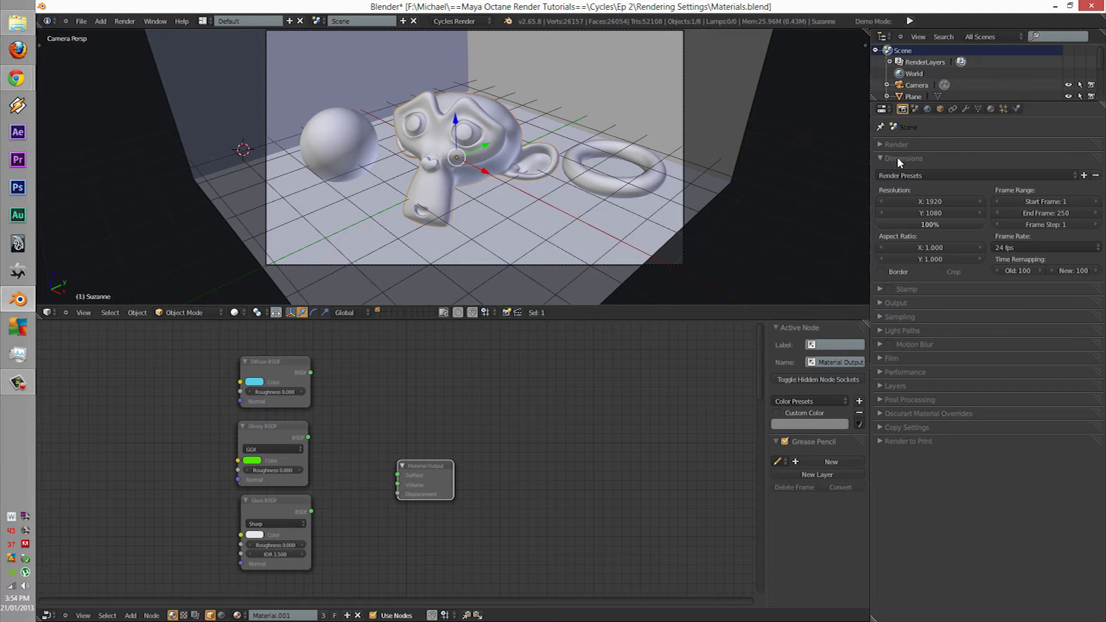
{"action": "left_click", "coordinate": [900, 162]}
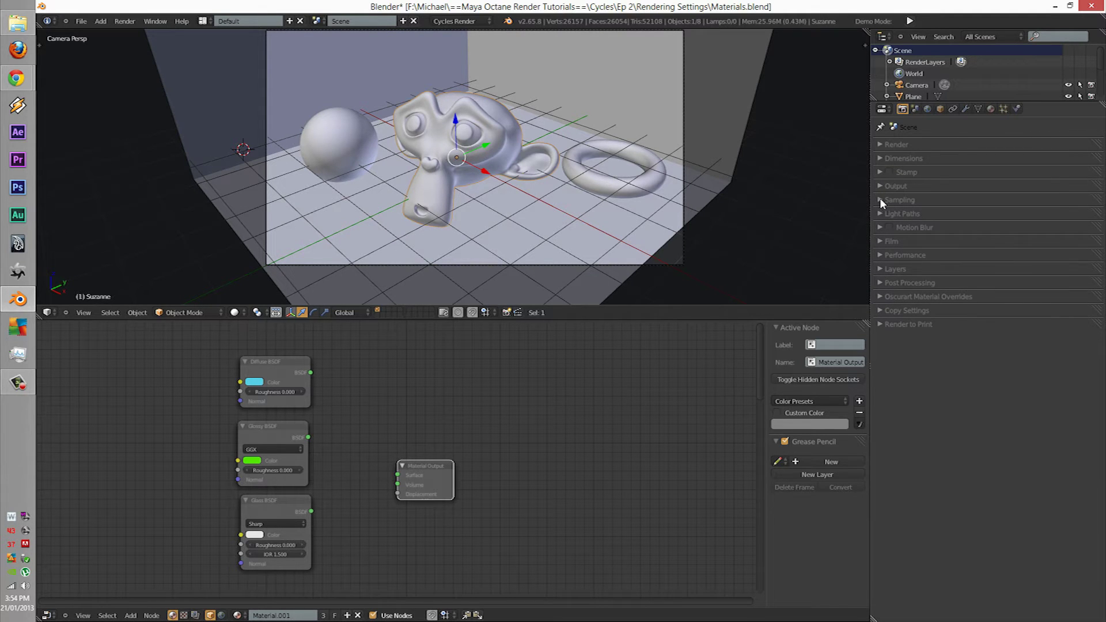
{"action": "left_click", "coordinate": [888, 186]}
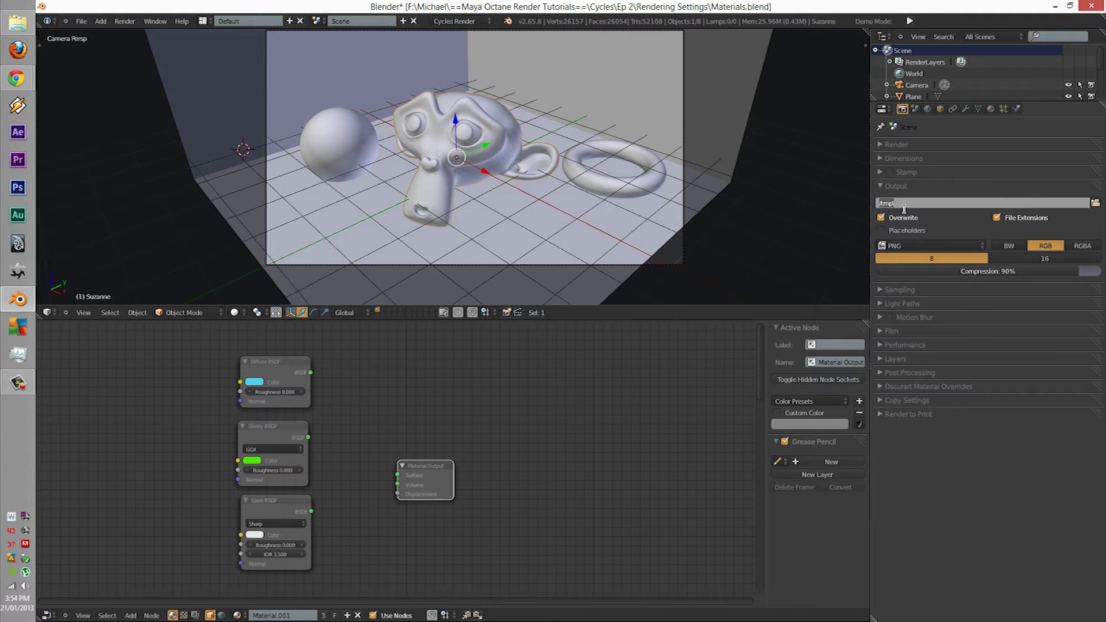
Keep PNG format with 16-bit colour depth, then collapse the Output panel.
{"action": "left_click", "coordinate": [928, 250]}
{"action": "left_click", "coordinate": [919, 244]}
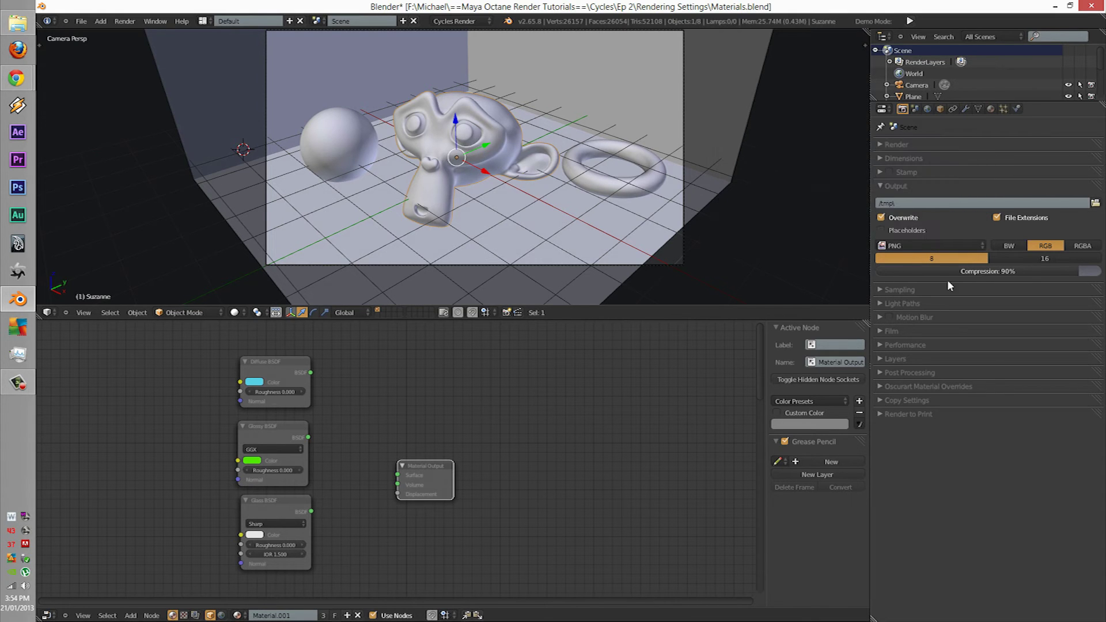
{"action": "left_click", "coordinate": [1042, 258]}
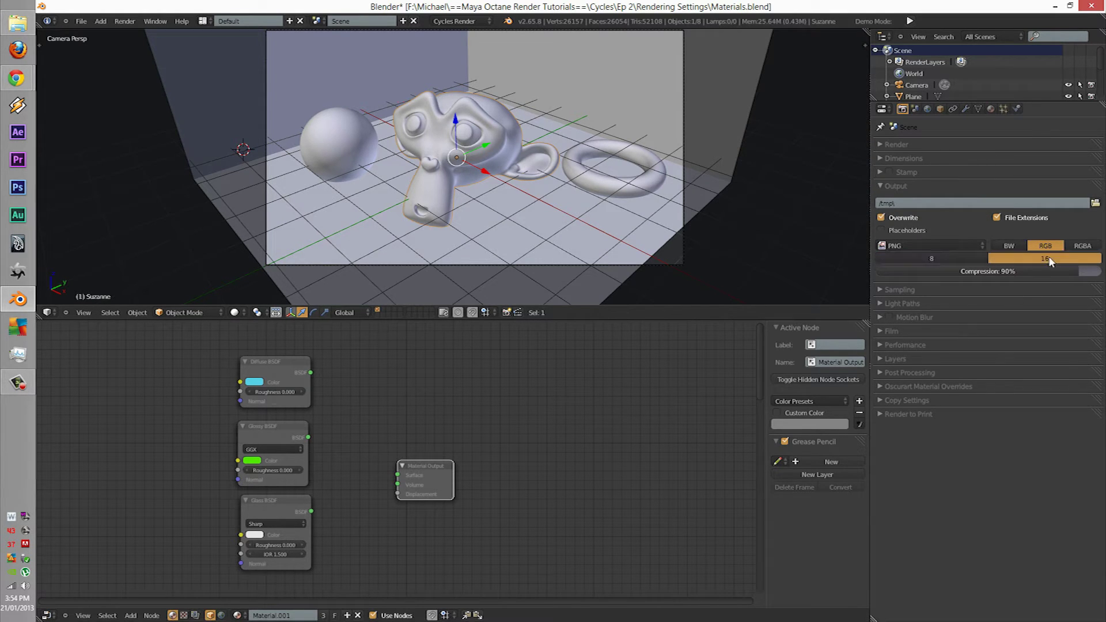
{"action": "left_click", "coordinate": [963, 258]}
{"action": "left_click", "coordinate": [1032, 258]}
{"action": "left_click", "coordinate": [890, 187]}
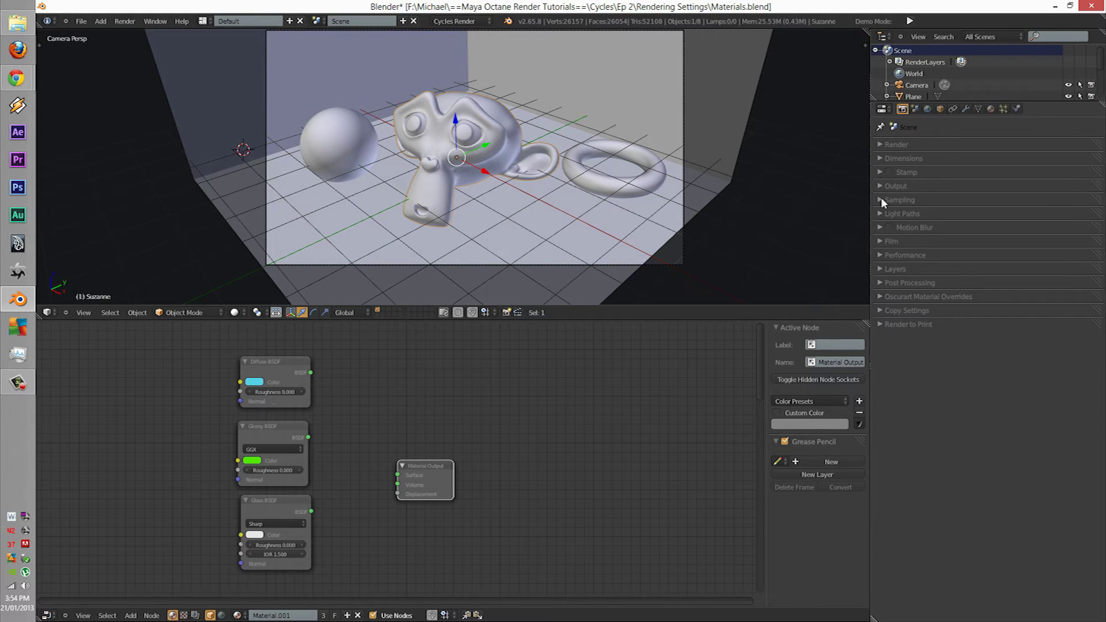
Expand Sampling and cancel a Seed edit of 70, keeping Seed 0, Render 10, Preview 500.
{"action": "left_click", "coordinate": [881, 198]}
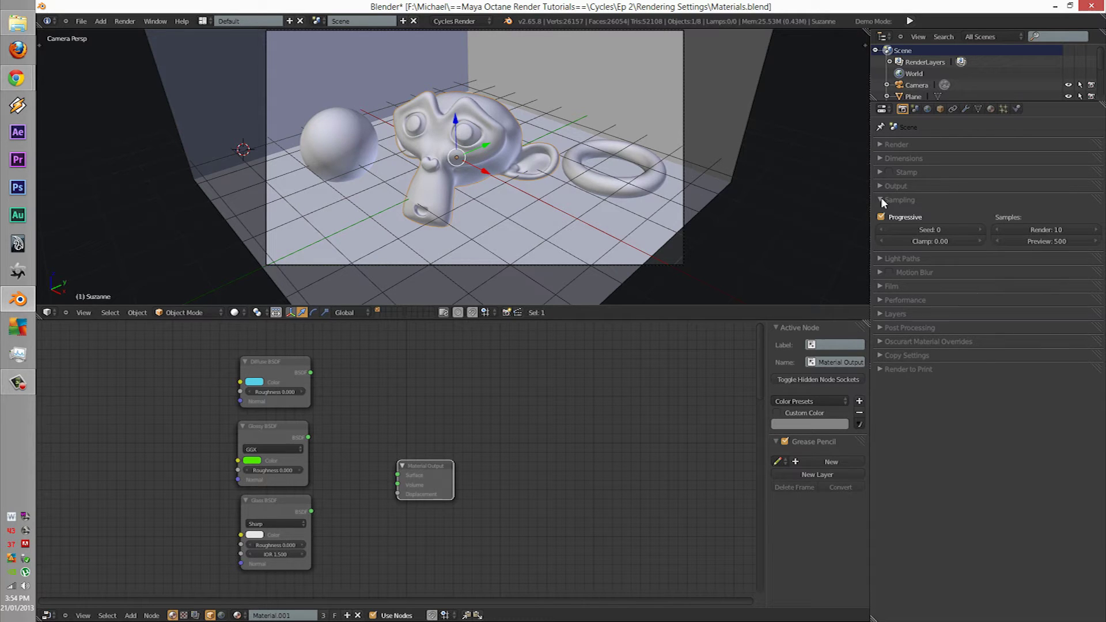
{"action": "middle_click_drag", "start_coordinate": [602, 160], "coordinate": [597, 187], "text": "shift"}
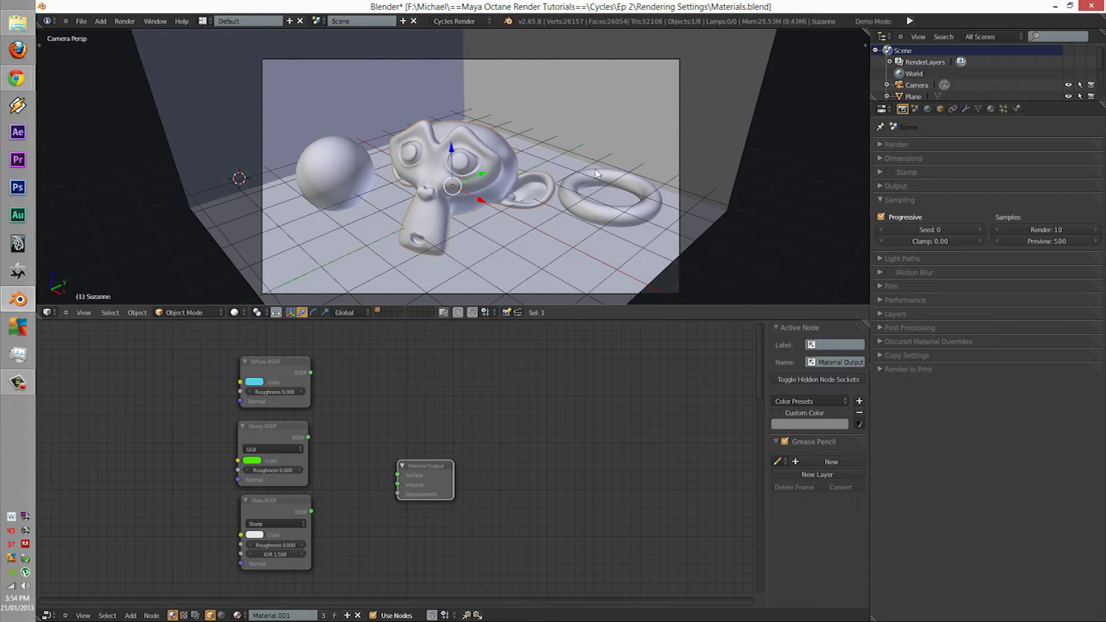
{"action": "middle_click_drag", "start_coordinate": [577, 200], "coordinate": [568, 181], "text": "shift"}
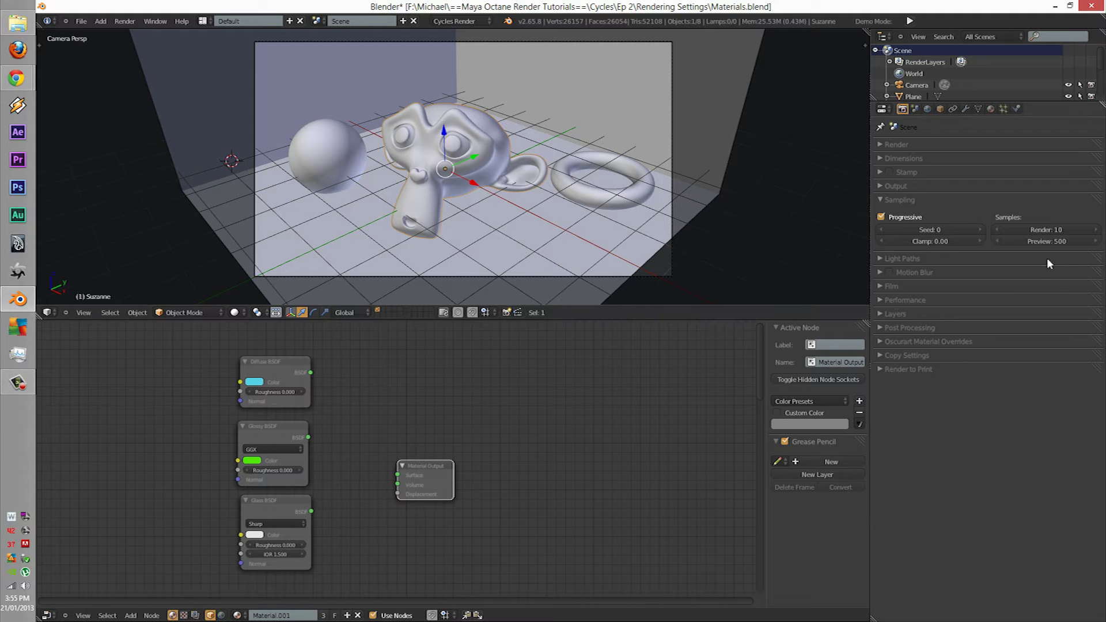
{"action": "left_click", "coordinate": [960, 227]}
{"action": "type", "text": "70"}
{"action": "key", "text": "Escape"}
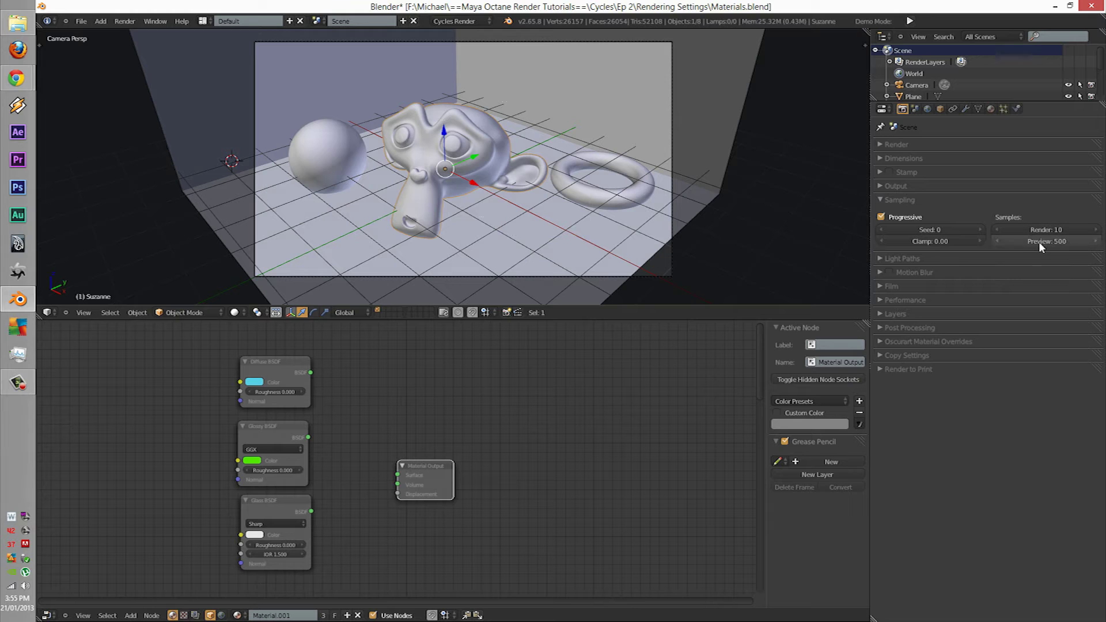
Start an F12 render of the scene and cancel it.
{"action": "left_click", "coordinate": [730, 176]}
{"action": "left_click", "coordinate": [750, 174]}
{"action": "key", "text": "F12"}
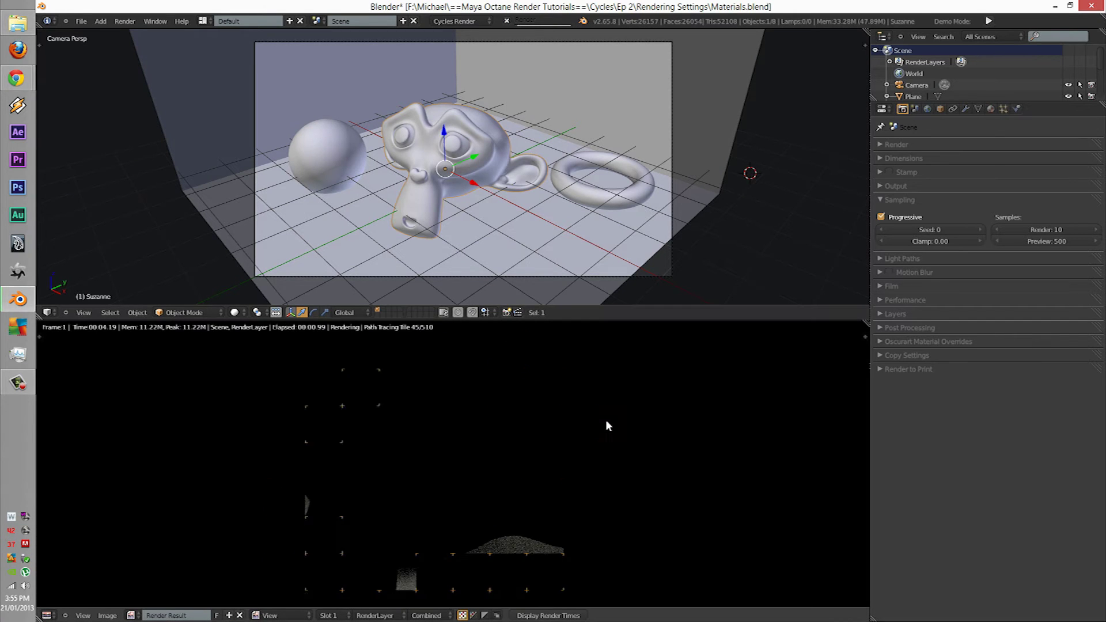
{"action": "key", "text": "Escape"}
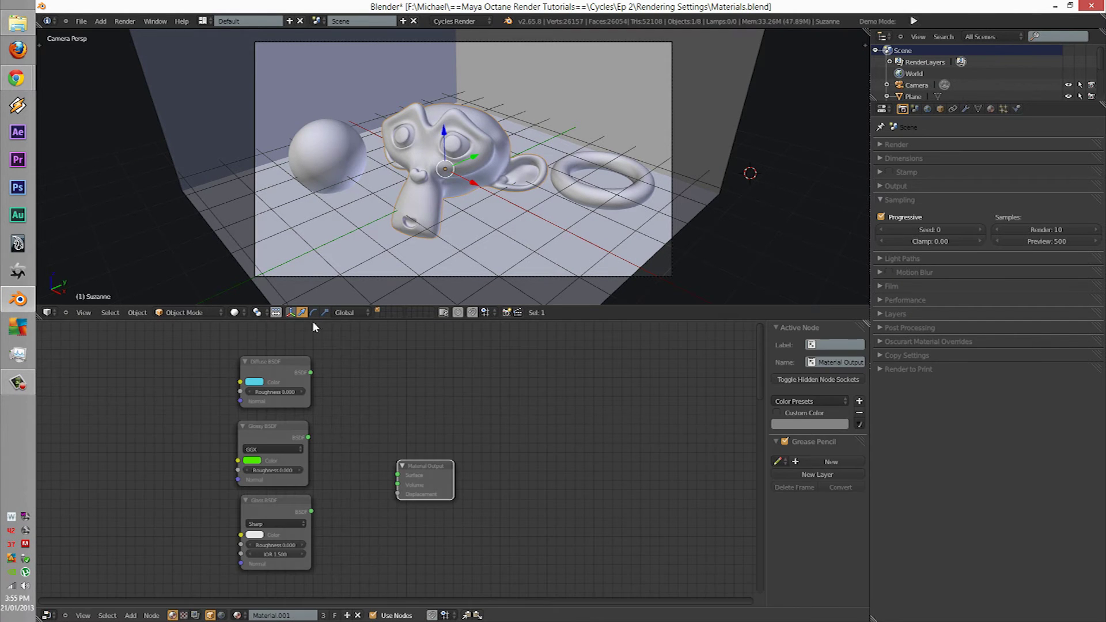
Preview Rendered shading, switch back to wireframe, and keep Preview samples at 500.
{"action": "left_click", "coordinate": [236, 313]}
{"action": "left_click", "coordinate": [262, 236]}
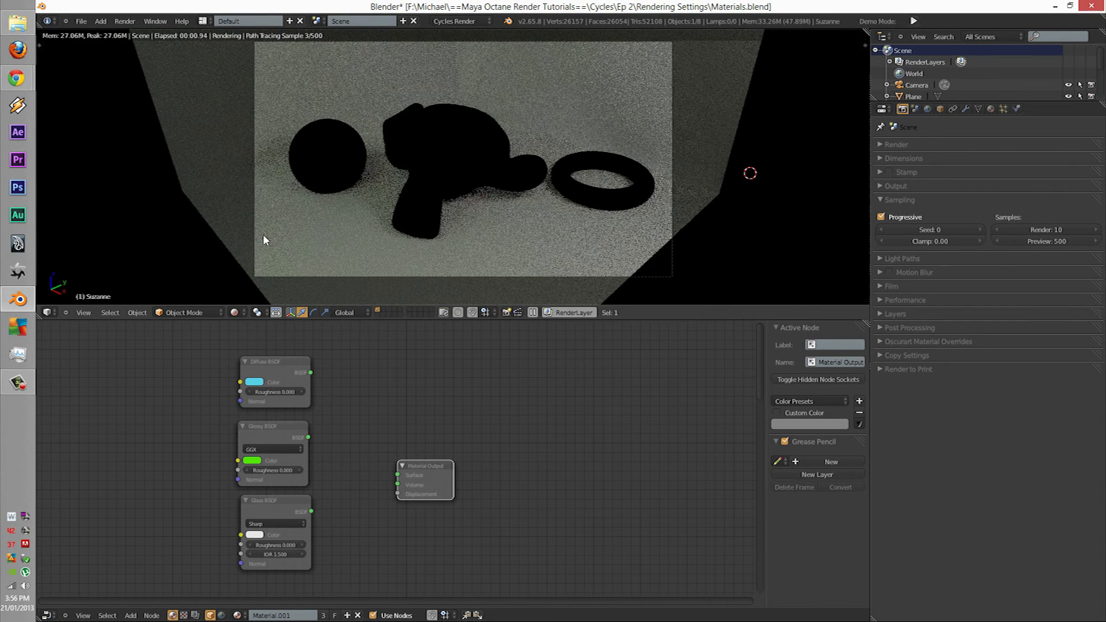
{"action": "left_click", "coordinate": [327, 73]}
{"action": "key", "text": "z"}
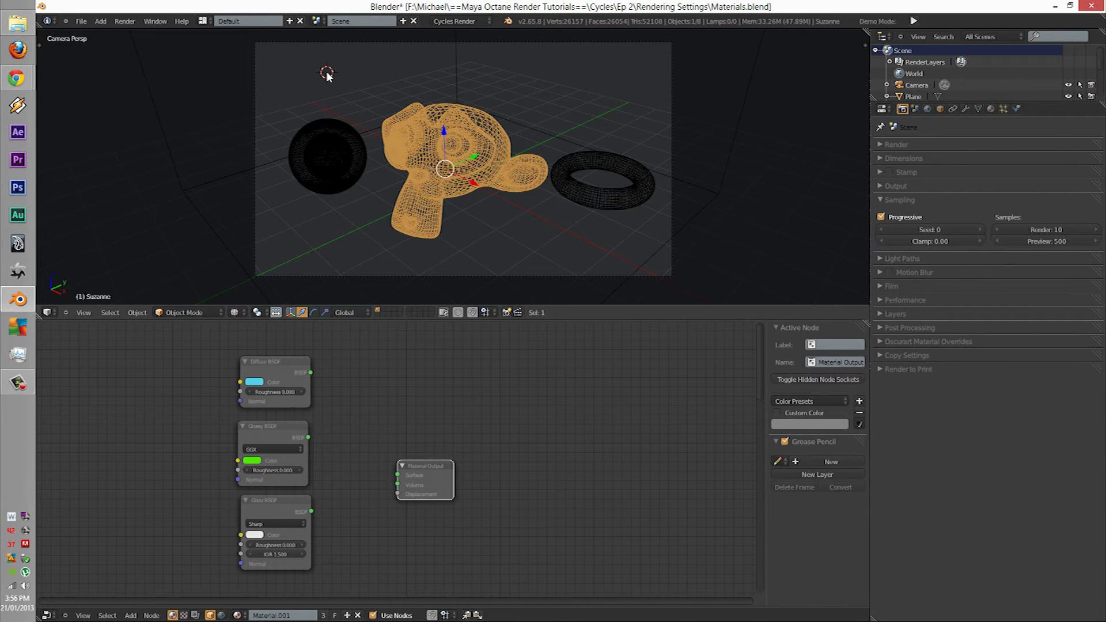
{"action": "left_click", "coordinate": [1041, 242]}
{"action": "key", "text": "Return"}
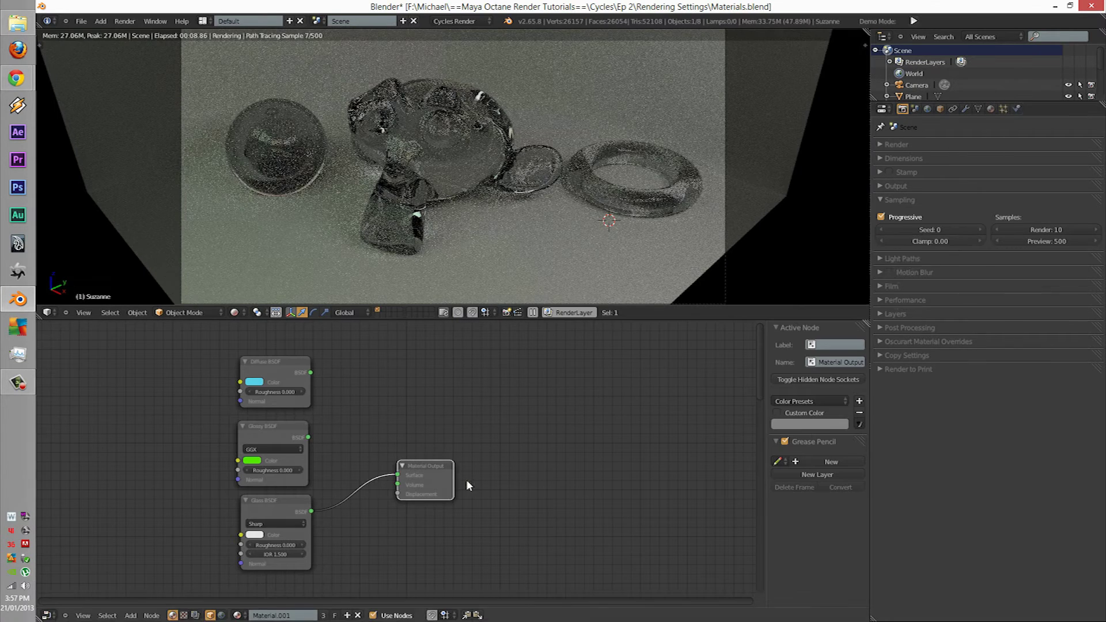
Open Light Paths and preview the scene rendered with the Direct Light preset.
{"action": "left_click", "coordinate": [907, 214]}
{"action": "left_click", "coordinate": [922, 231]}
{"action": "left_click", "coordinate": [931, 253]}
{"action": "key", "text": "z"}
{"action": "left_click", "coordinate": [898, 231]}
{"action": "left_click", "coordinate": [899, 240]}
{"action": "left_click", "coordinate": [234, 312]}
{"action": "left_click", "coordinate": [250, 235]}
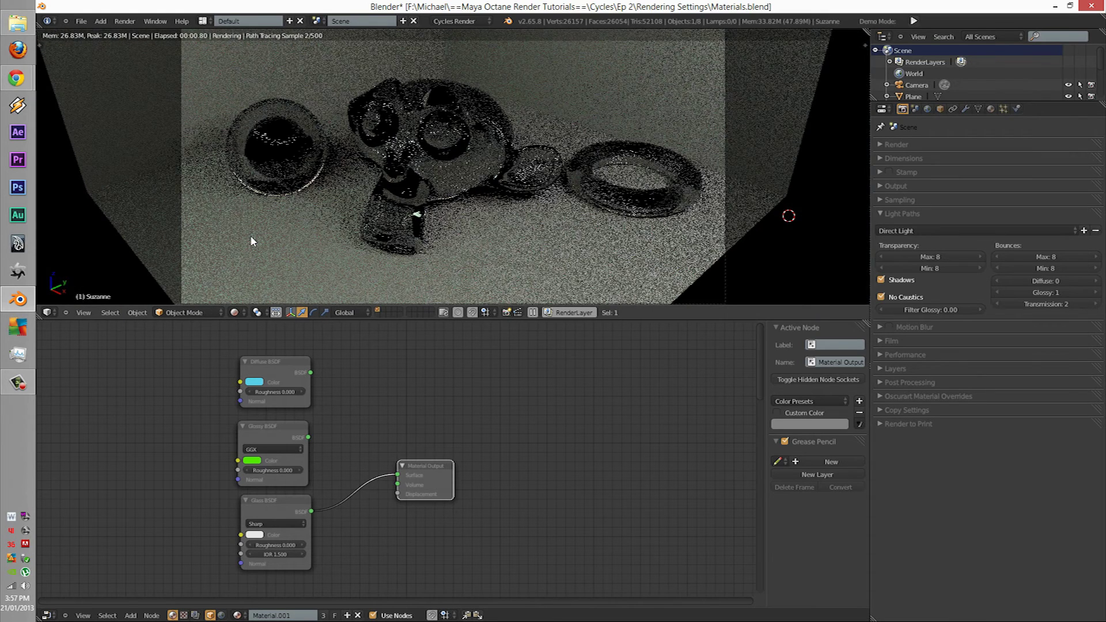
Switch to the Limited Global Illumination preset and preview its render.
{"action": "left_click", "coordinate": [902, 231]}
{"action": "left_click", "coordinate": [927, 266]}
{"action": "key", "text": "z"}
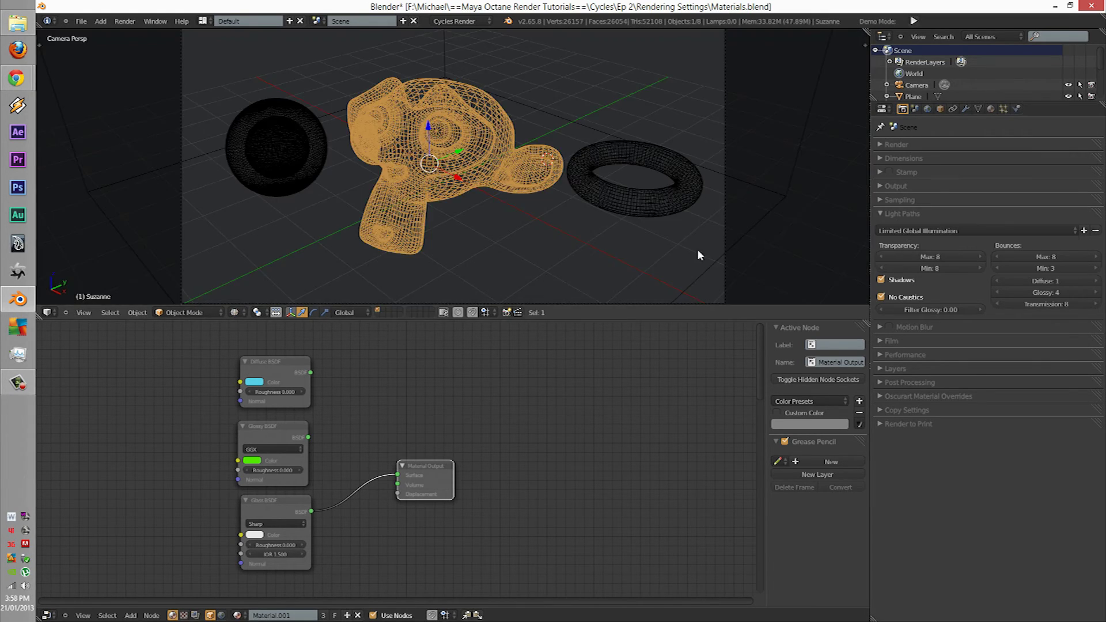
{"action": "left_click", "coordinate": [953, 231]}
{"action": "left_click", "coordinate": [917, 262]}
{"action": "left_click", "coordinate": [926, 230]}
{"action": "left_click", "coordinate": [899, 262]}
{"action": "left_click", "coordinate": [234, 312]}
{"action": "left_click", "coordinate": [247, 233]}
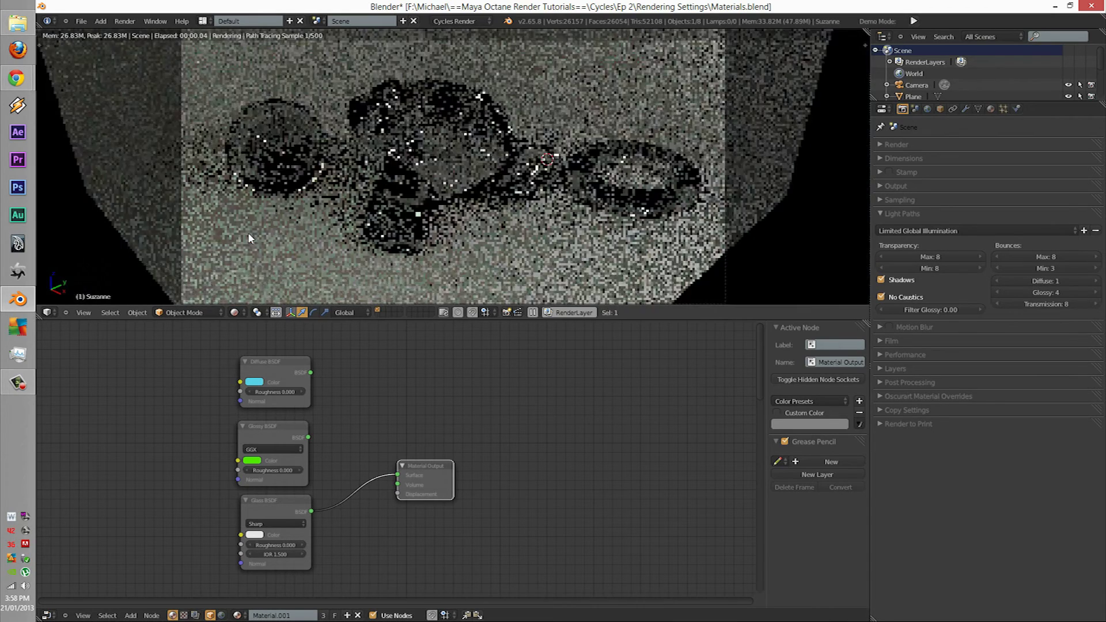
{"action": "key", "text": "z"}
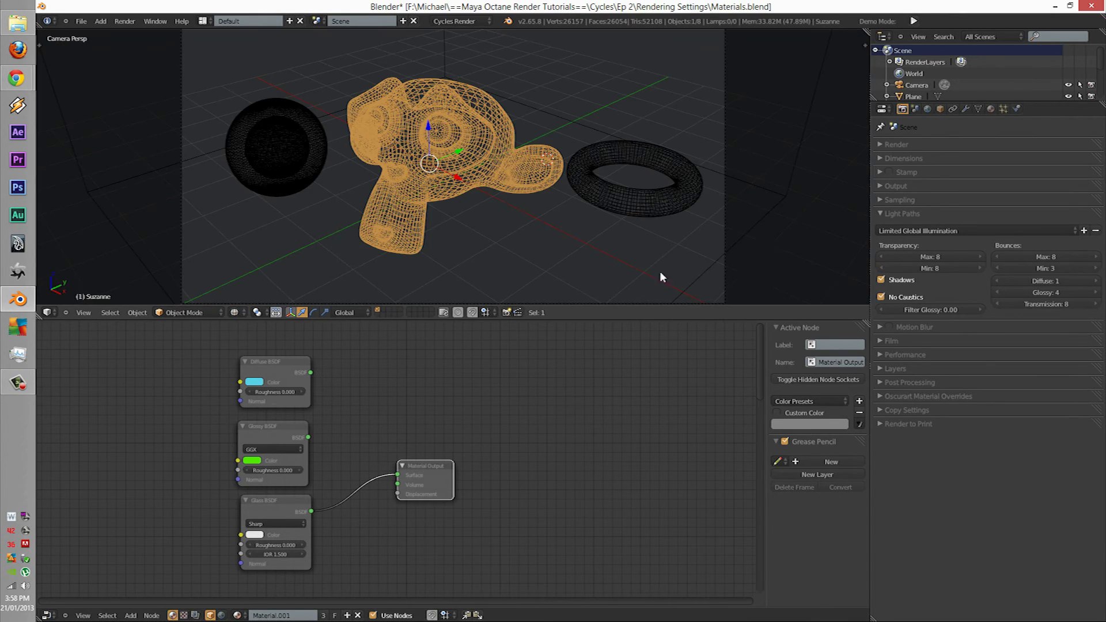
Apply Full Global Illumination, preview it, and leave maximum bounces at 128.
{"action": "left_click", "coordinate": [916, 231]}
{"action": "left_click", "coordinate": [900, 256]}
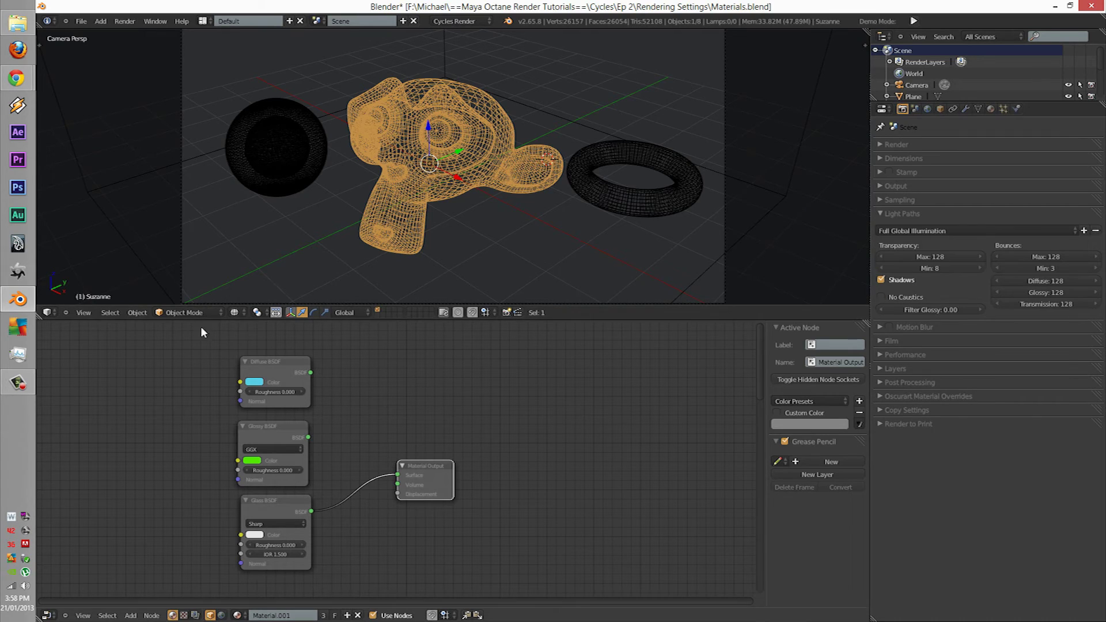
{"action": "left_click", "coordinate": [234, 312]}
{"action": "left_click", "coordinate": [255, 238]}
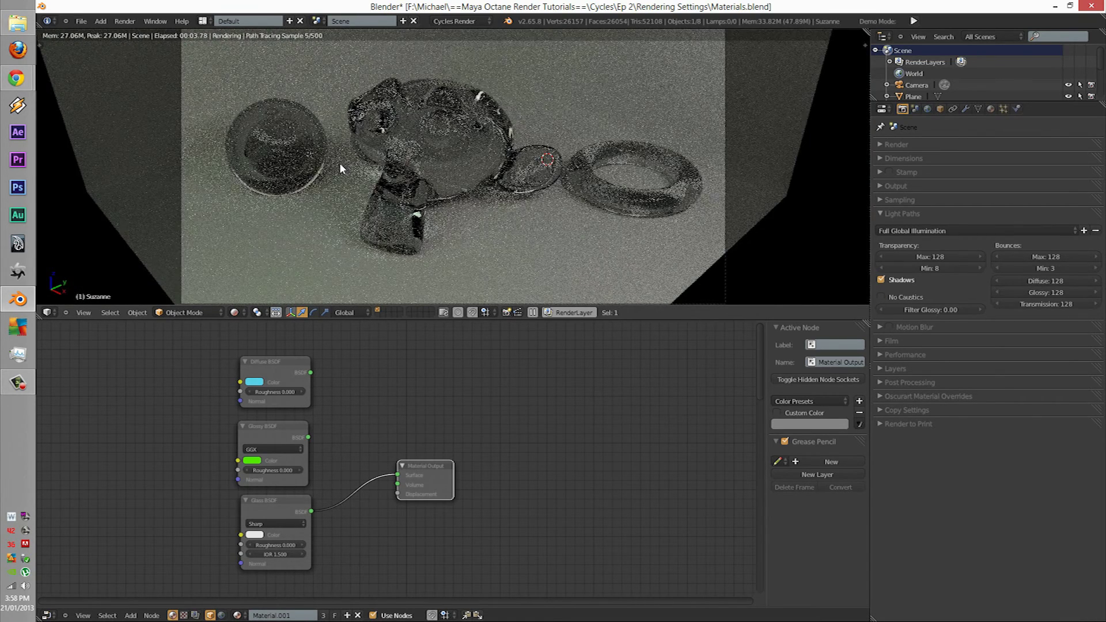
{"action": "key", "text": "z"}
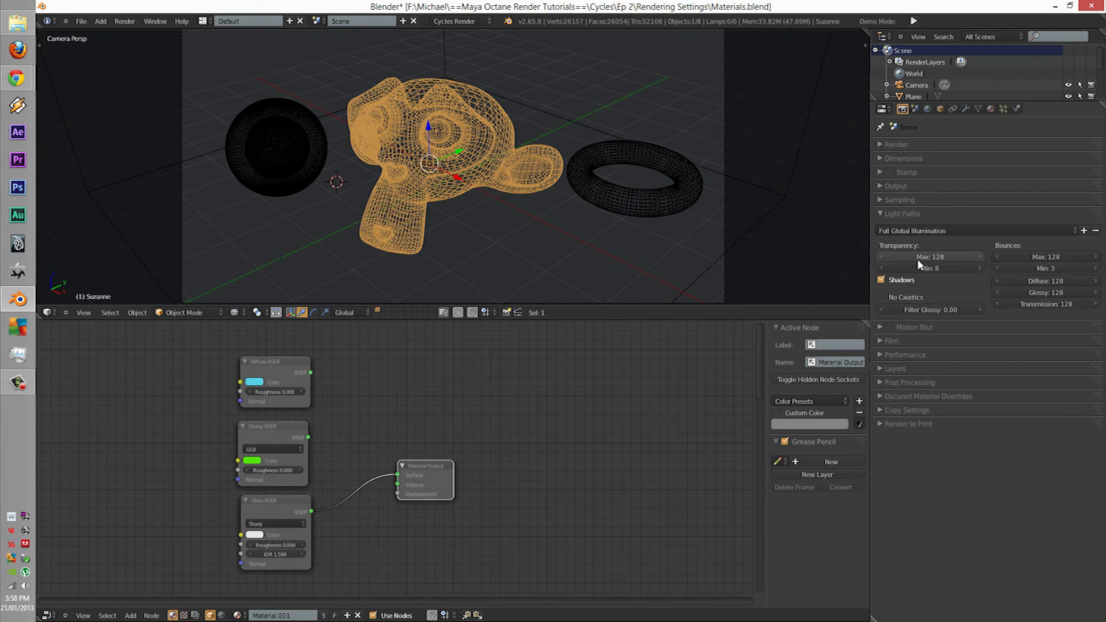
{"action": "left_click", "coordinate": [1015, 257]}
{"action": "key", "text": "Return"}
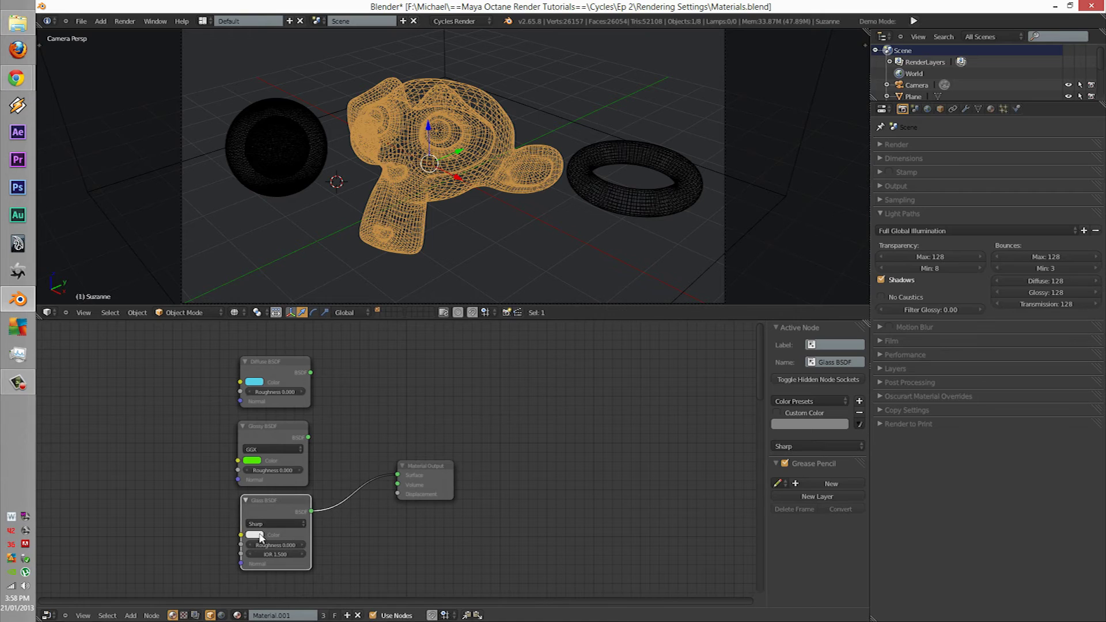
Tint the Glass BSDF colour cyan and preview the rendered result.
{"action": "left_click", "coordinate": [256, 535]}
{"action": "left_click", "coordinate": [268, 429]}
{"action": "left_click", "coordinate": [494, 276]}
{"action": "left_click", "coordinate": [234, 312]}
{"action": "left_click", "coordinate": [258, 239]}
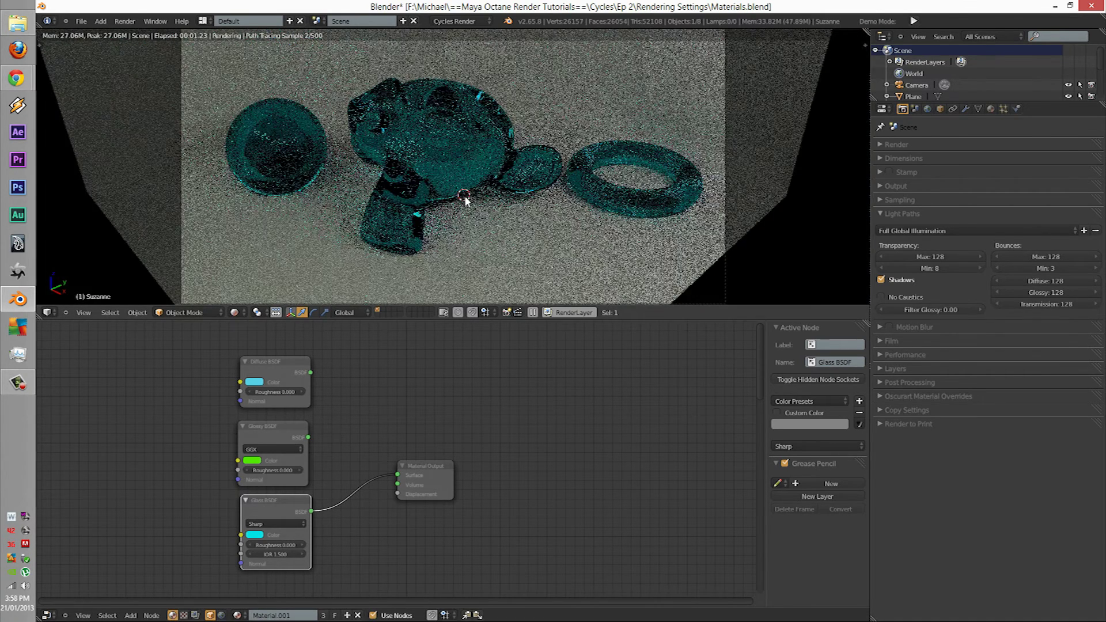
{"action": "key", "text": "z"}
{"action": "left_click", "coordinate": [1039, 256]}
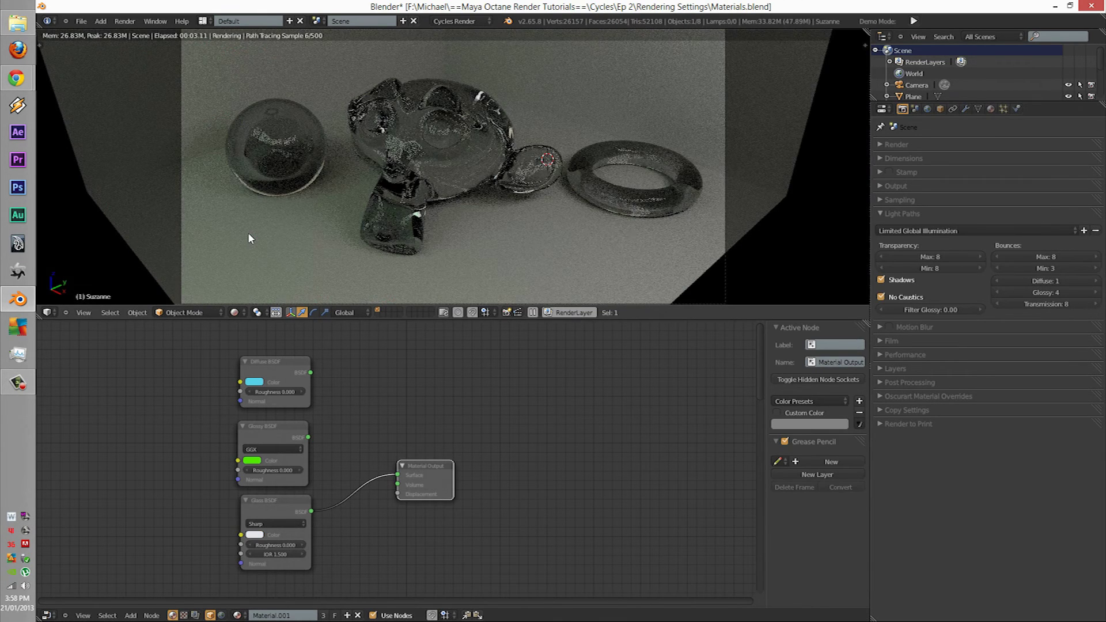
{"action": "key", "text": "z"}
Reapply the Full Global Illumination preset and preview the render.
{"action": "left_click", "coordinate": [901, 232]}
{"action": "left_click", "coordinate": [904, 254]}
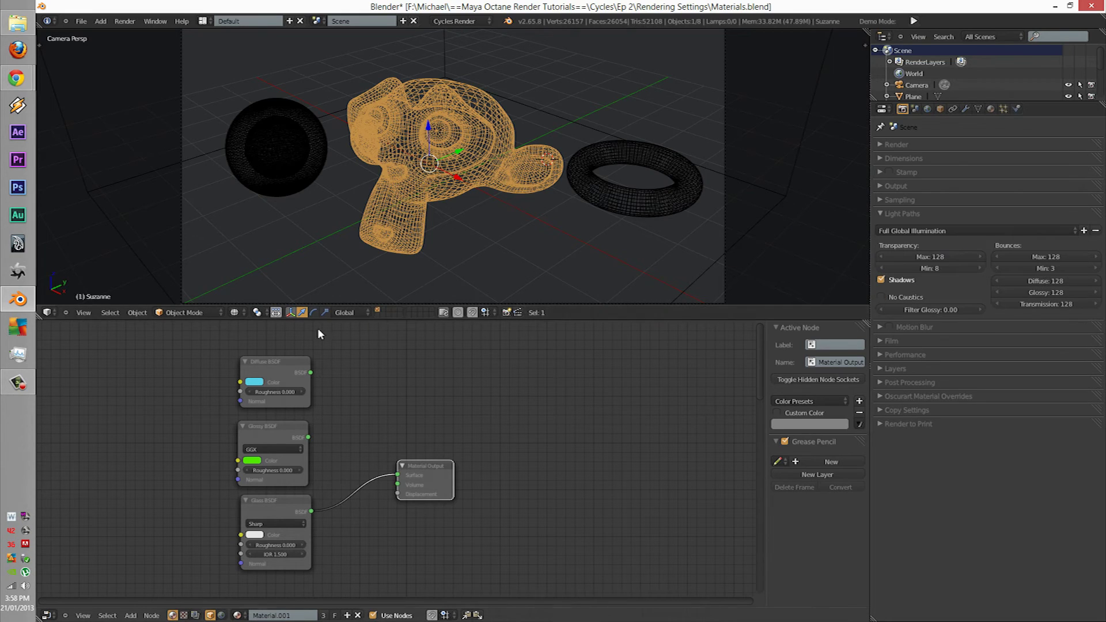
{"action": "left_click", "coordinate": [234, 312]}
{"action": "left_click", "coordinate": [255, 237]}
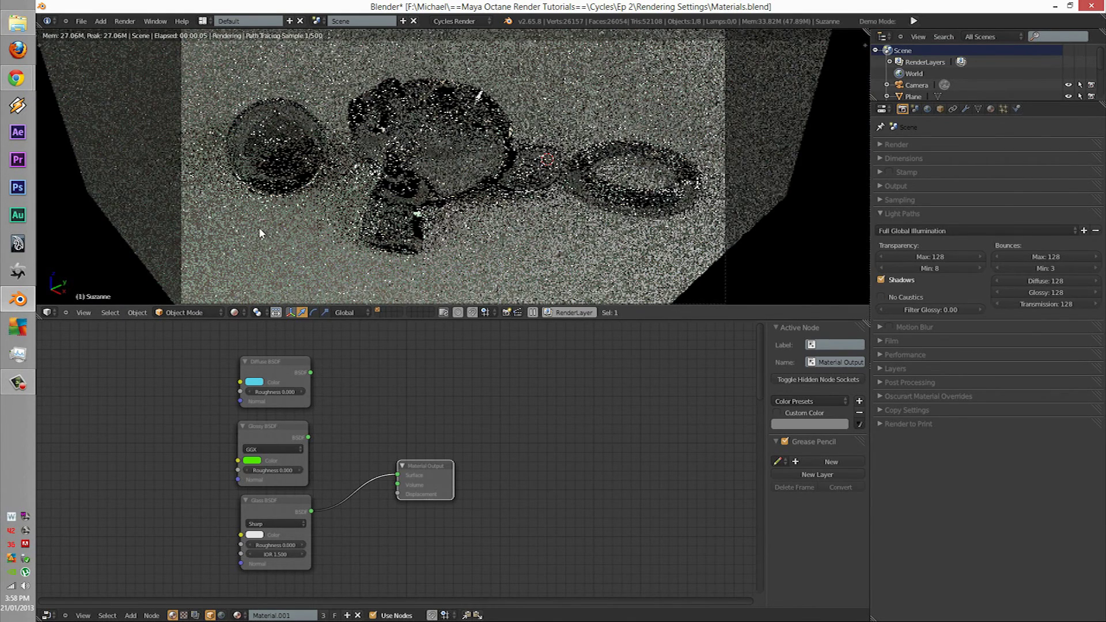
{"action": "key", "text": "z"}
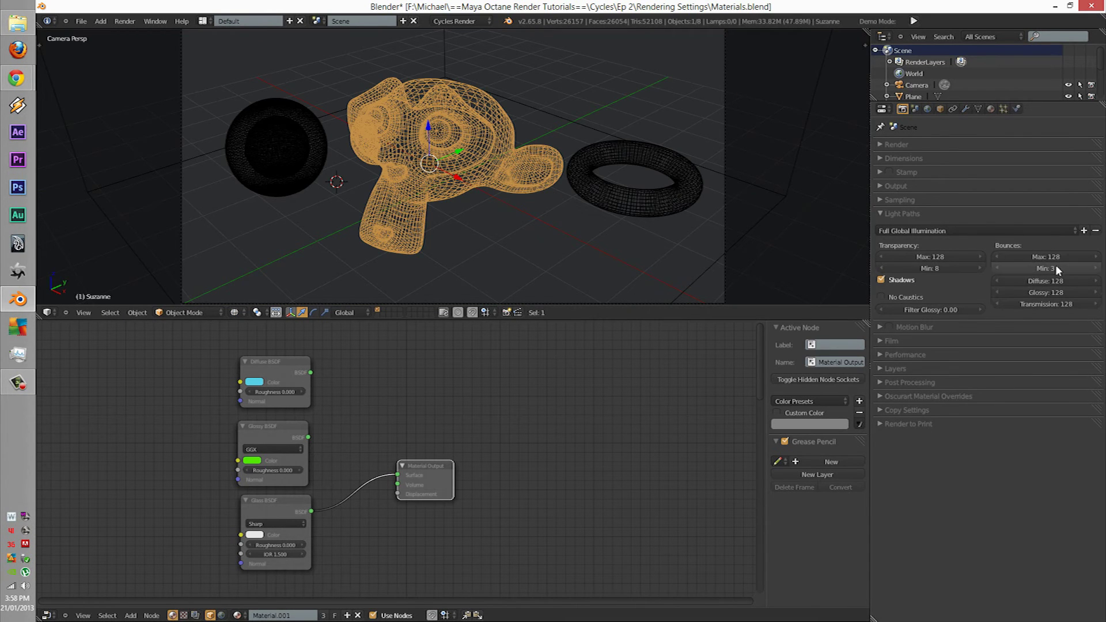
Set the Glass BSDF colour to cyan again, preview it, and select maximum bounces for editing.
{"action": "left_click", "coordinate": [270, 500]}
{"action": "left_click", "coordinate": [254, 534]}
{"action": "left_click", "coordinate": [268, 429]}
{"action": "left_click", "coordinate": [234, 312]}
{"action": "left_click", "coordinate": [254, 238]}
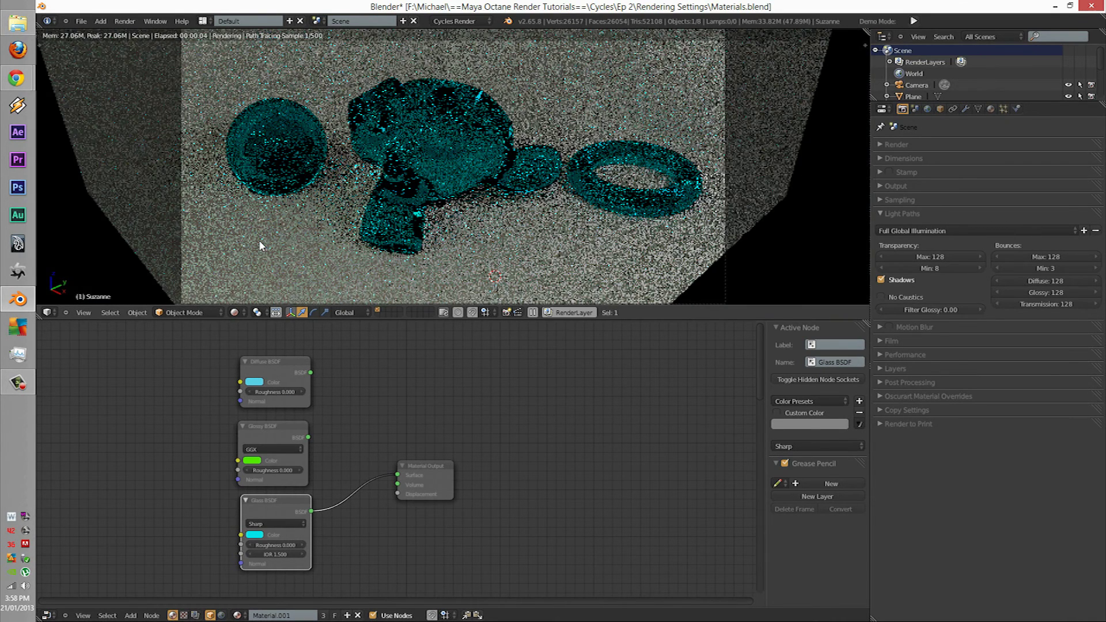
{"action": "left_click", "coordinate": [464, 196]}
{"action": "key", "text": "shift+z"}
{"action": "left_click", "coordinate": [1040, 257]}
Raise maximum and diffuse bounces to 1024.
{"action": "key", "text": "BackSpace"}
{"action": "type", "text": "1024"}
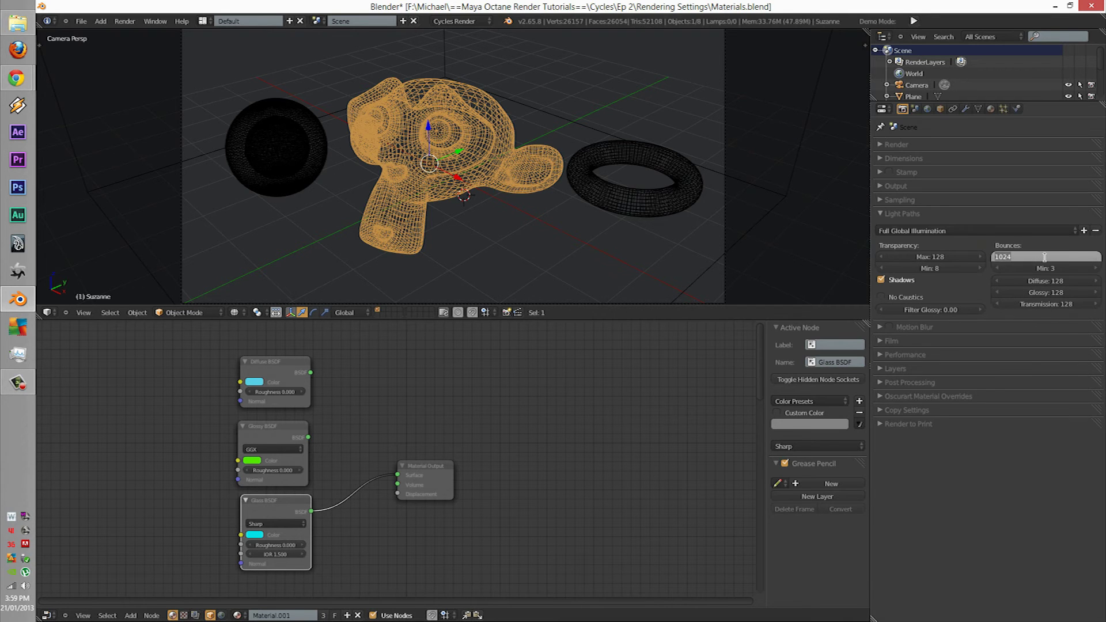
{"action": "key", "text": "Return"}
{"action": "left_click", "coordinate": [1053, 280]}
Raise glossy, transmission and transparency maximum bounces to 1024 as well.
{"action": "type", "text": "1024"}
{"action": "key", "text": "Return"}
{"action": "left_click", "coordinate": [1055, 291]}
{"action": "type", "text": "1024"}
{"action": "key", "text": "Return"}
{"action": "left_click", "coordinate": [1059, 301]}
{"action": "type", "text": "1024"}
{"action": "key", "text": "Return"}
{"action": "left_click", "coordinate": [947, 258]}
{"action": "type", "text": "1024"}
{"action": "key", "text": "Return"}
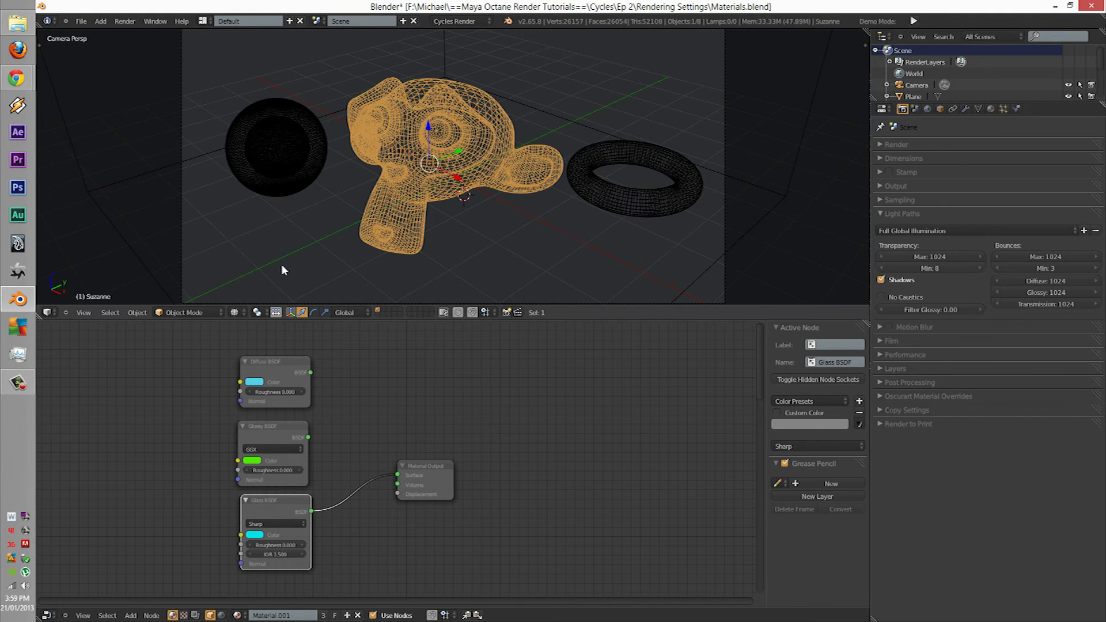
Preview the 1024-bounce render, then reapply Full Global Illumination to restore 128 bounces.
{"action": "left_click", "coordinate": [234, 312]}
{"action": "left_click", "coordinate": [240, 239]}
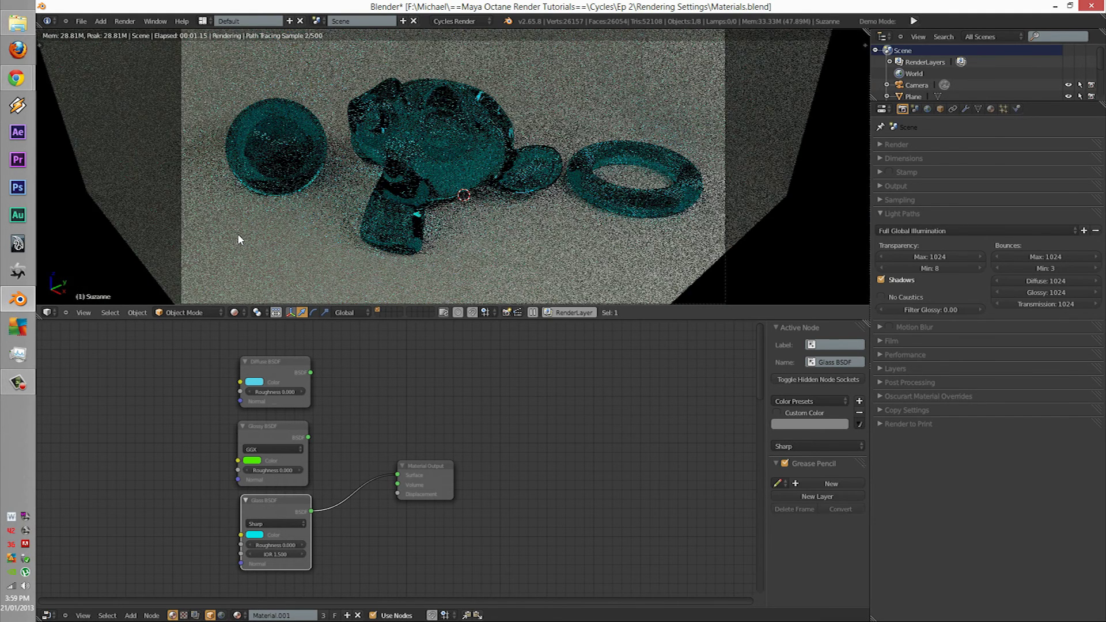
{"action": "key", "text": "z"}
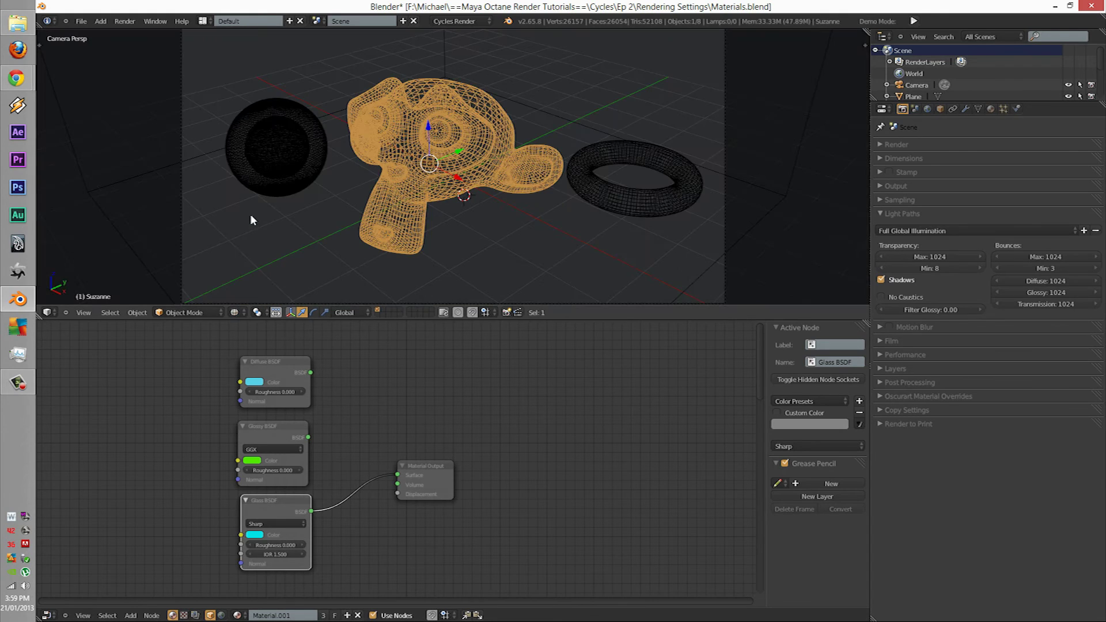
{"action": "left_click", "coordinate": [910, 231]}
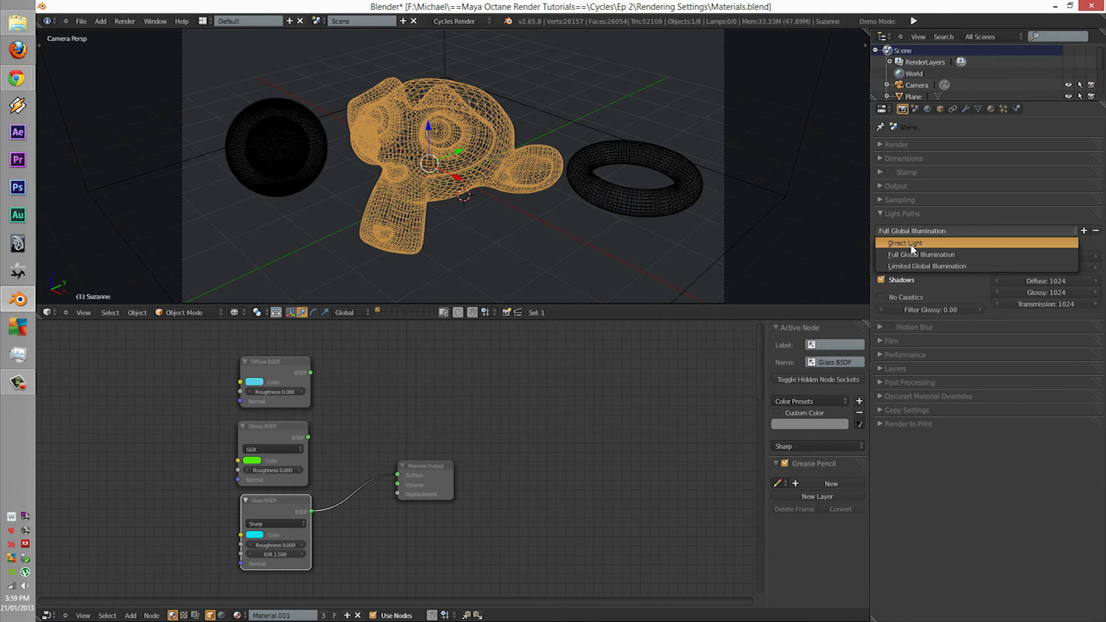
{"action": "left_click", "coordinate": [912, 244]}
{"action": "left_click", "coordinate": [914, 230]}
{"action": "left_click", "coordinate": [925, 254]}
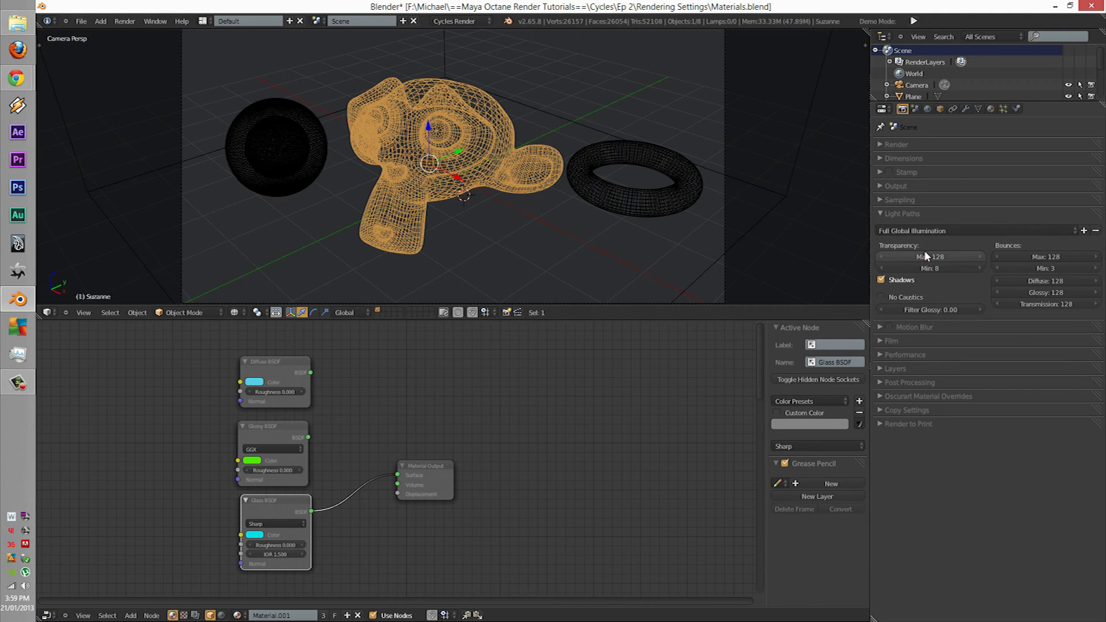
Collapse Light Paths and expand Performance, setting threads to a fixed count of 8.
{"action": "left_click", "coordinate": [881, 215]}
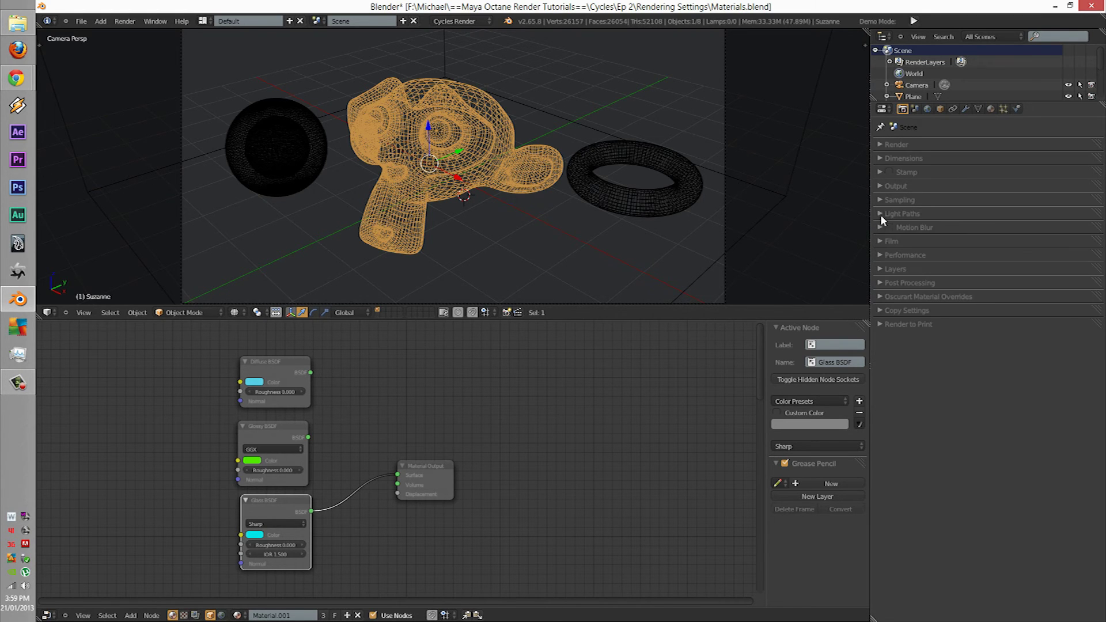
{"action": "left_click", "coordinate": [885, 257]}
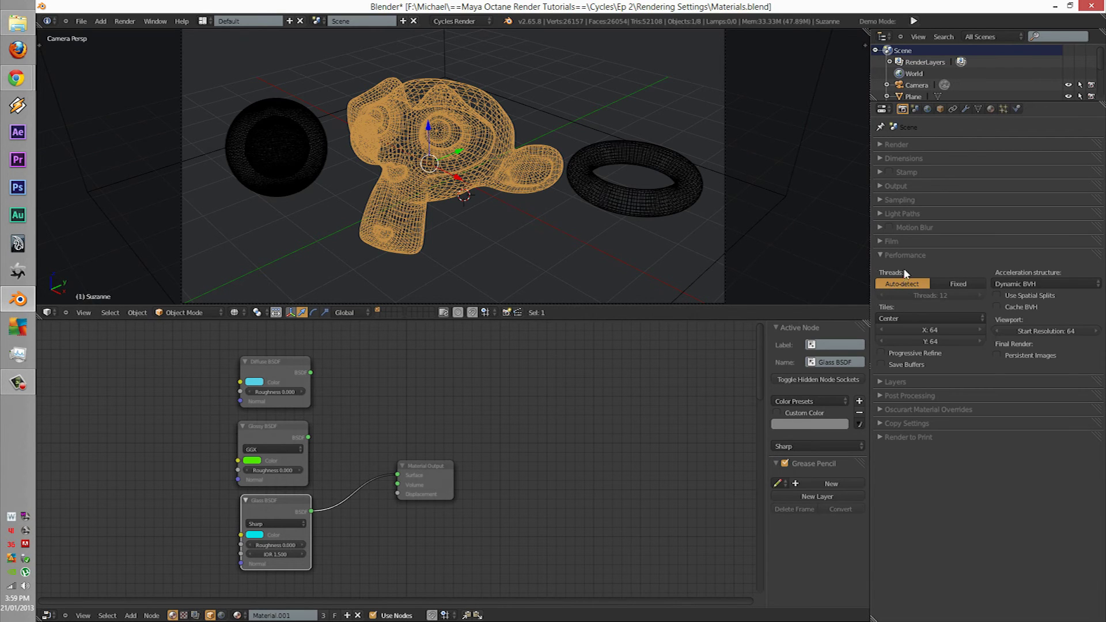
{"action": "left_click", "coordinate": [935, 284]}
{"action": "left_click", "coordinate": [938, 294]}
{"action": "type", "text": "8"}
{"action": "key", "text": "Return"}
Change the thread count to 12, return threads to auto-detect, and place the 3D cursor on the torus.
{"action": "left_click", "coordinate": [938, 295]}
{"action": "key", "text": "BackSpace"}
{"action": "type", "text": "12"}
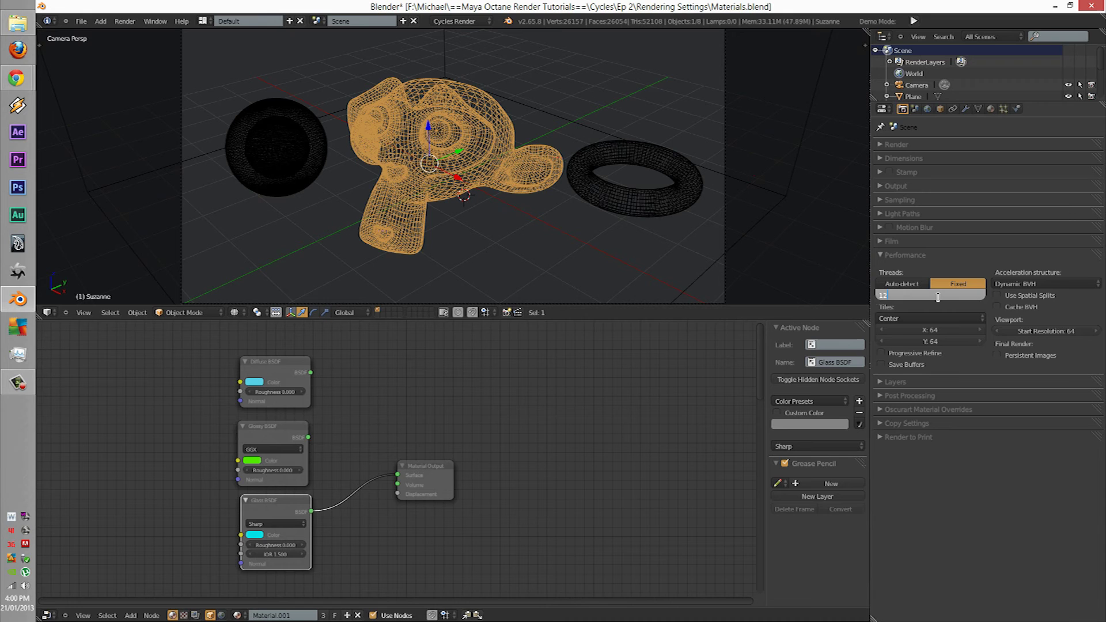
{"action": "key", "text": "Return"}
{"action": "left_click", "coordinate": [902, 285]}
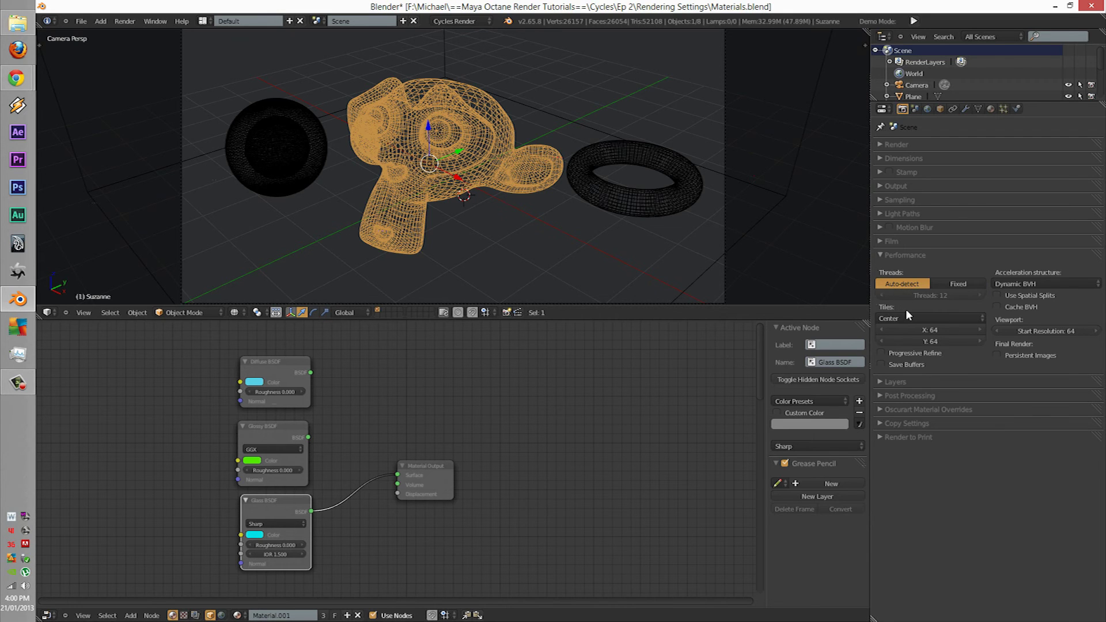
{"action": "left_click", "coordinate": [939, 318]}
{"action": "left_click", "coordinate": [654, 211]}
Test-render, set render tiles to 100 × 100, then test-render again.
{"action": "key", "text": "F12"}
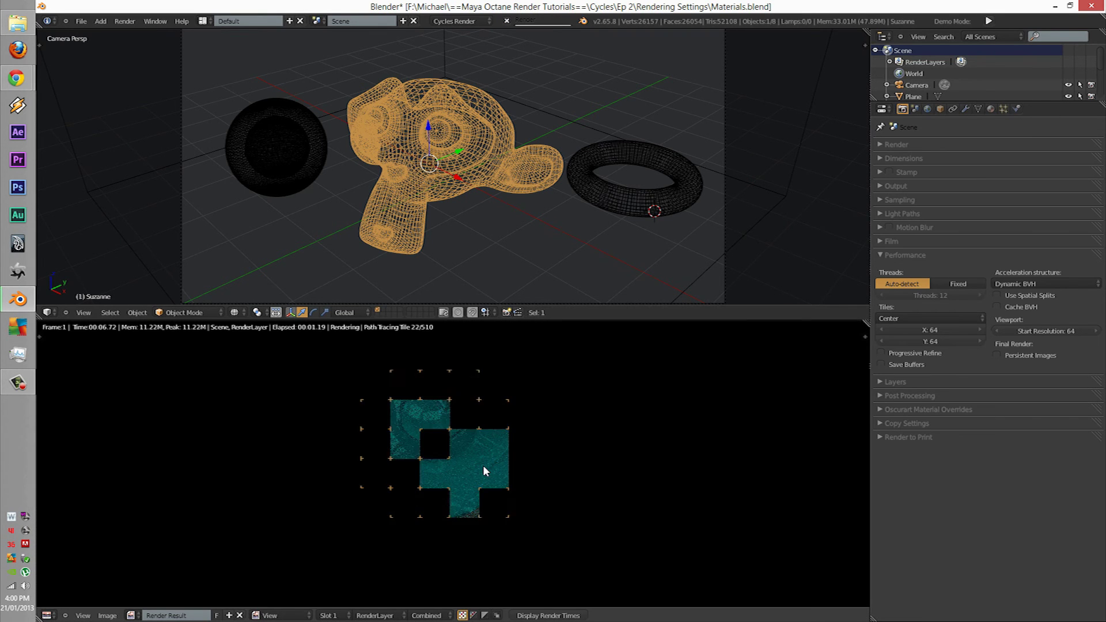
{"action": "key", "text": "Escape"}
{"action": "key", "text": "Escape"}
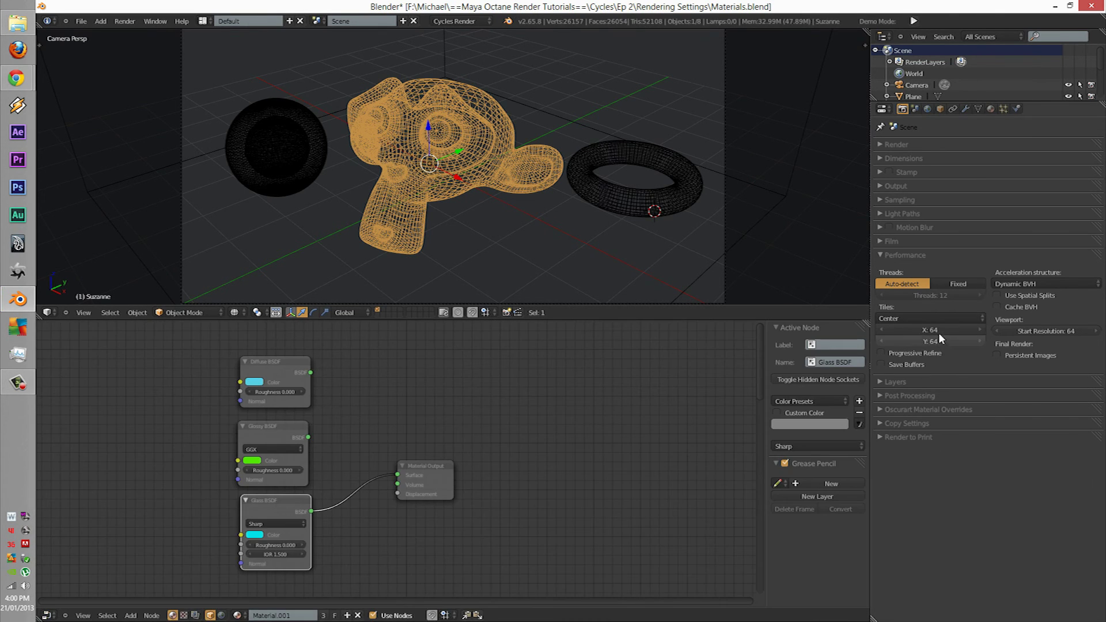
{"action": "left_click", "coordinate": [938, 330]}
{"action": "type", "text": "100"}
{"action": "key", "text": "Tab"}
{"action": "type", "text": "100"}
{"action": "key", "text": "Return"}
{"action": "key", "text": "F12"}
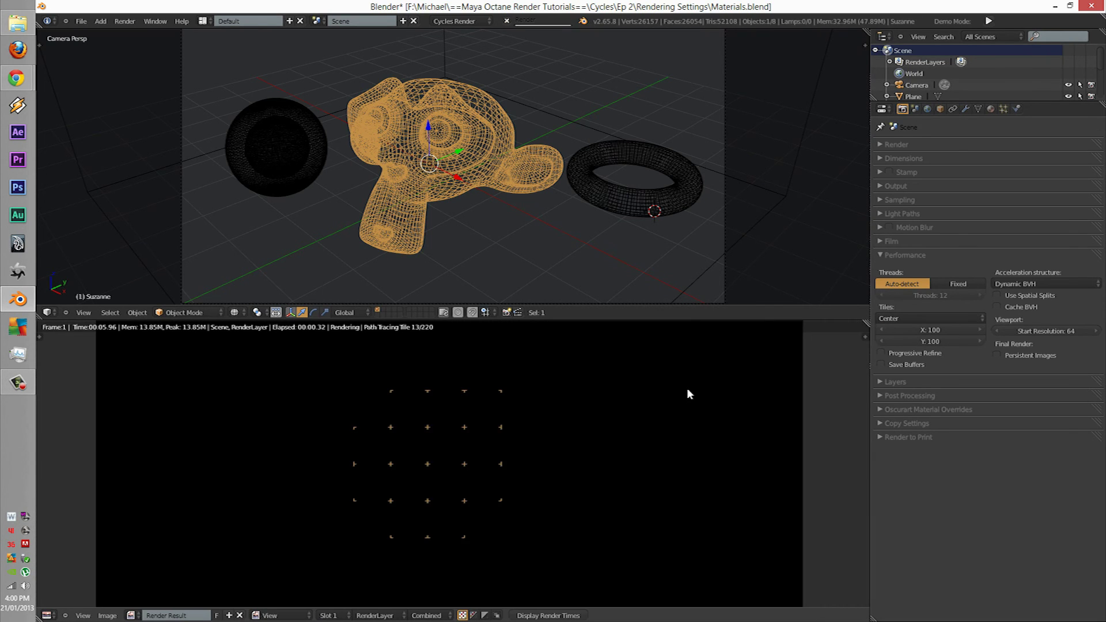
{"action": "key", "text": "Escape"}
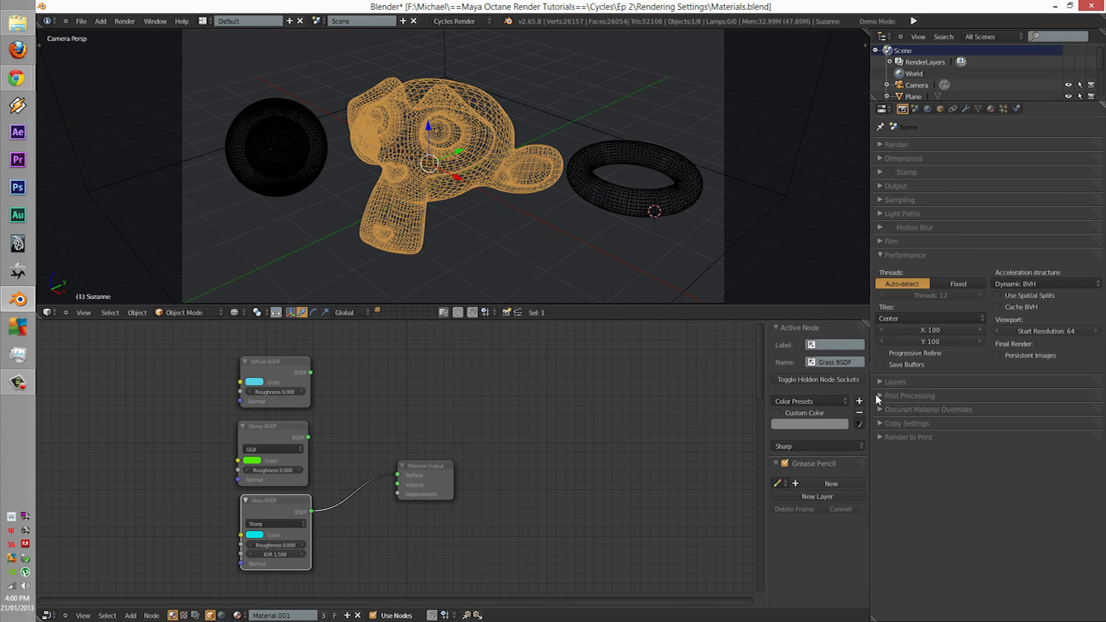
Switch the acceleration structure to Static BVH and run a quick test render.
{"action": "left_click", "coordinate": [1064, 285]}
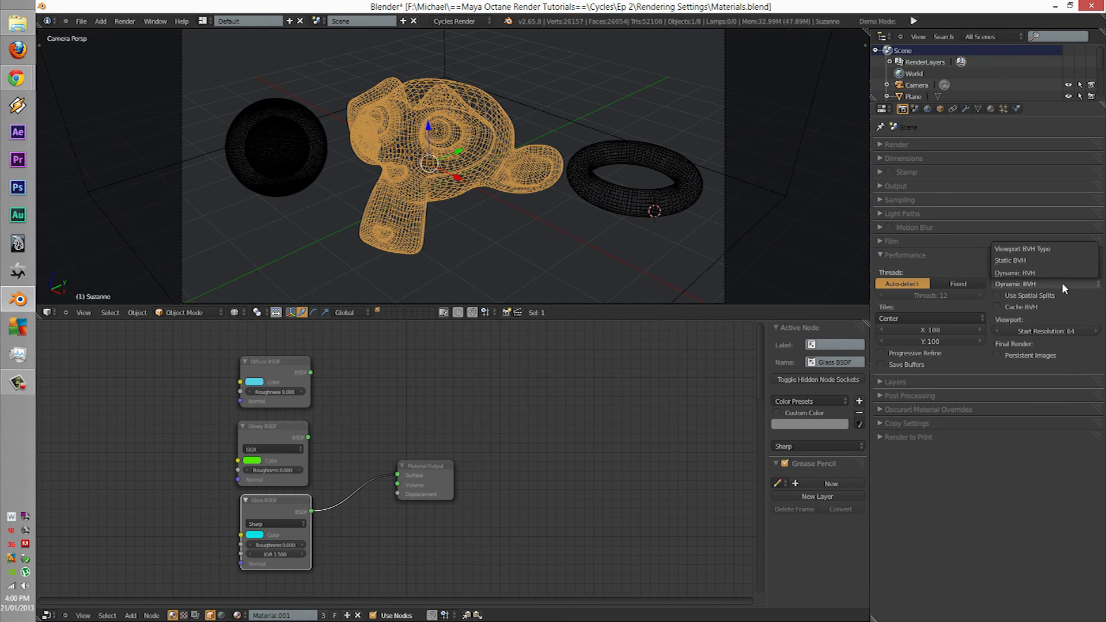
{"action": "left_click", "coordinate": [1026, 260]}
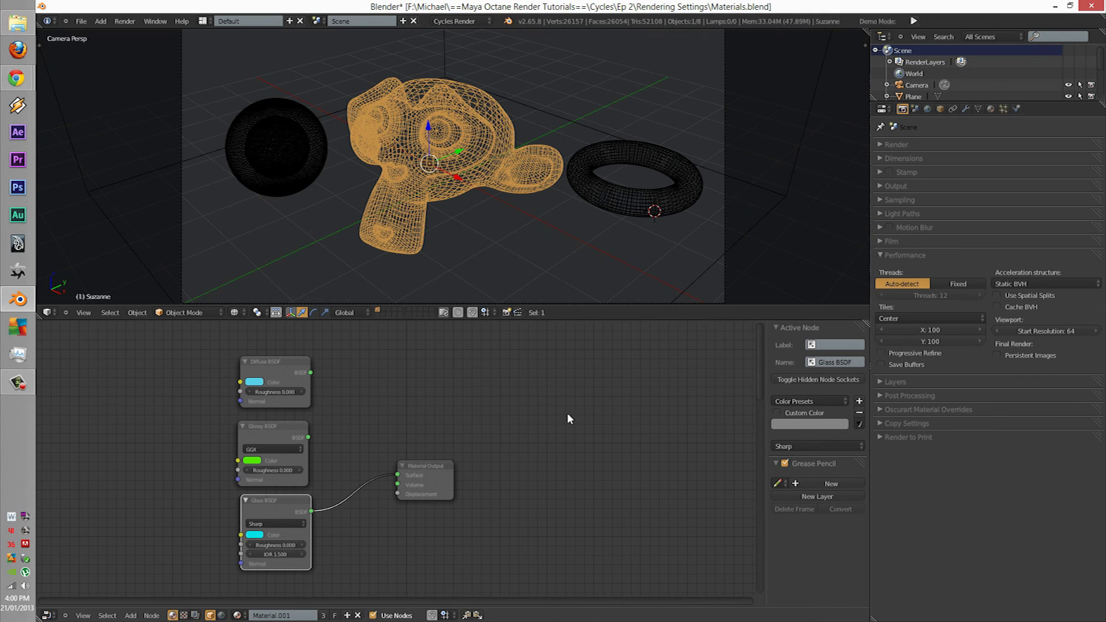
{"action": "key", "text": "F12"}
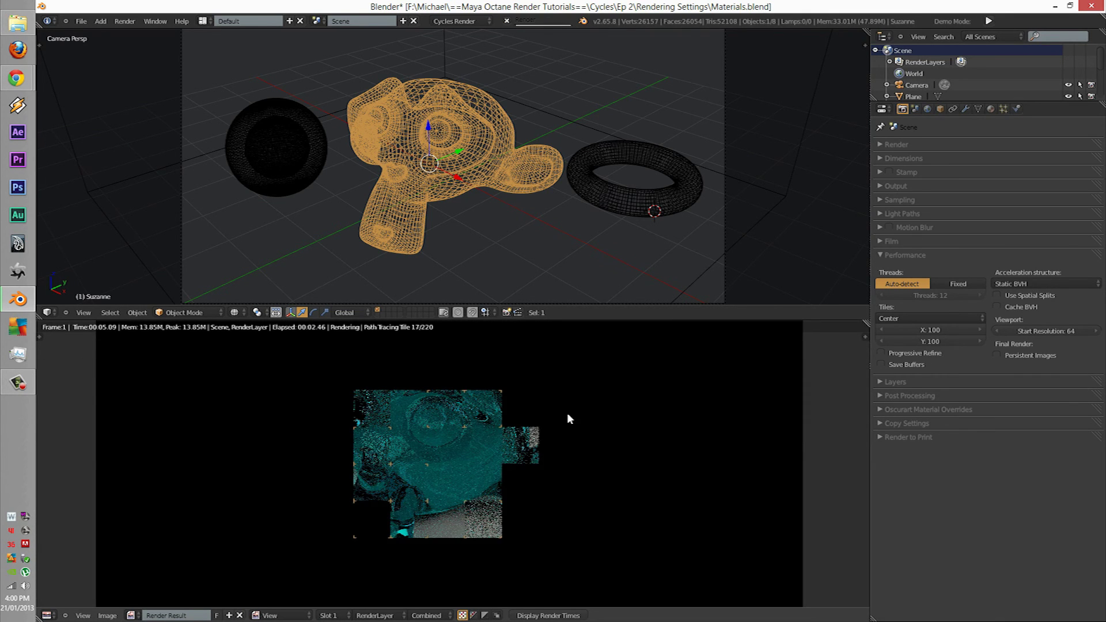
{"action": "key", "text": "Escape"}
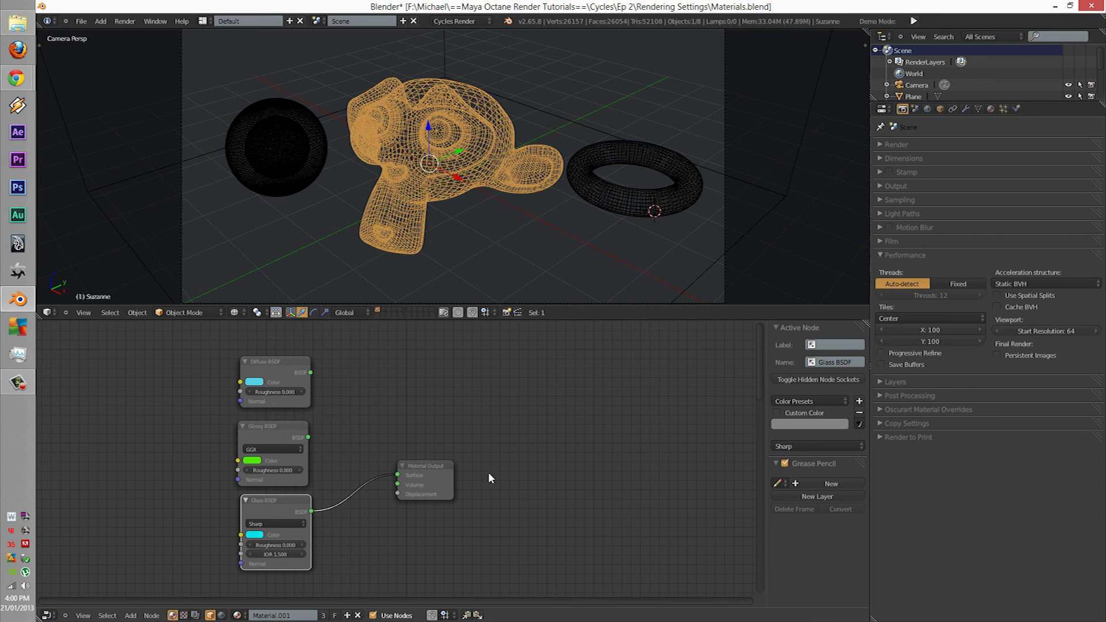
Enable Use Spatial Splits for the Static BVH.
{"action": "left_click", "coordinate": [998, 297]}
{"action": "left_click", "coordinate": [1021, 283]}
{"action": "left_click", "coordinate": [1014, 298]}
{"action": "left_click", "coordinate": [1021, 283]}
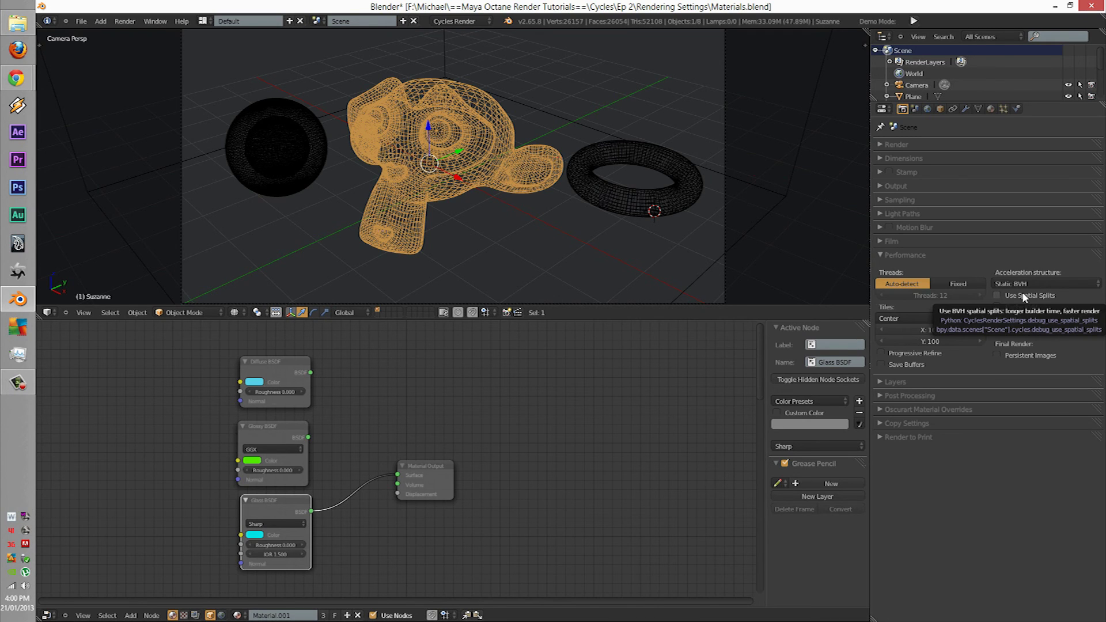
{"action": "left_click", "coordinate": [1023, 294]}
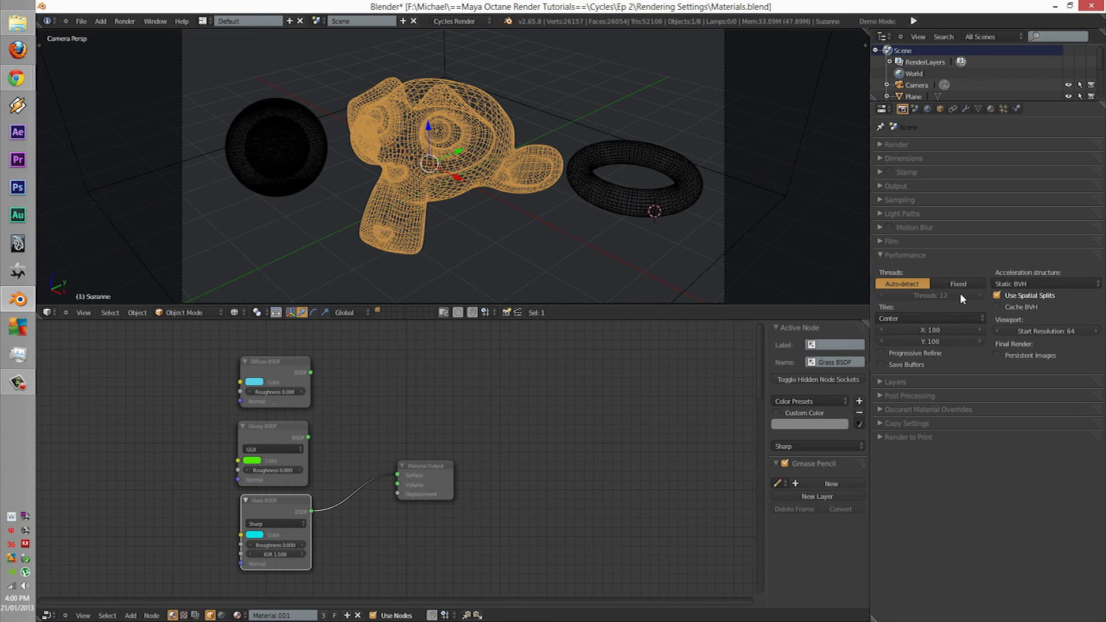
Leave Cache BVH and Persistent Images unchecked, then collapse the Performance settings.
{"action": "left_click", "coordinate": [1013, 306]}
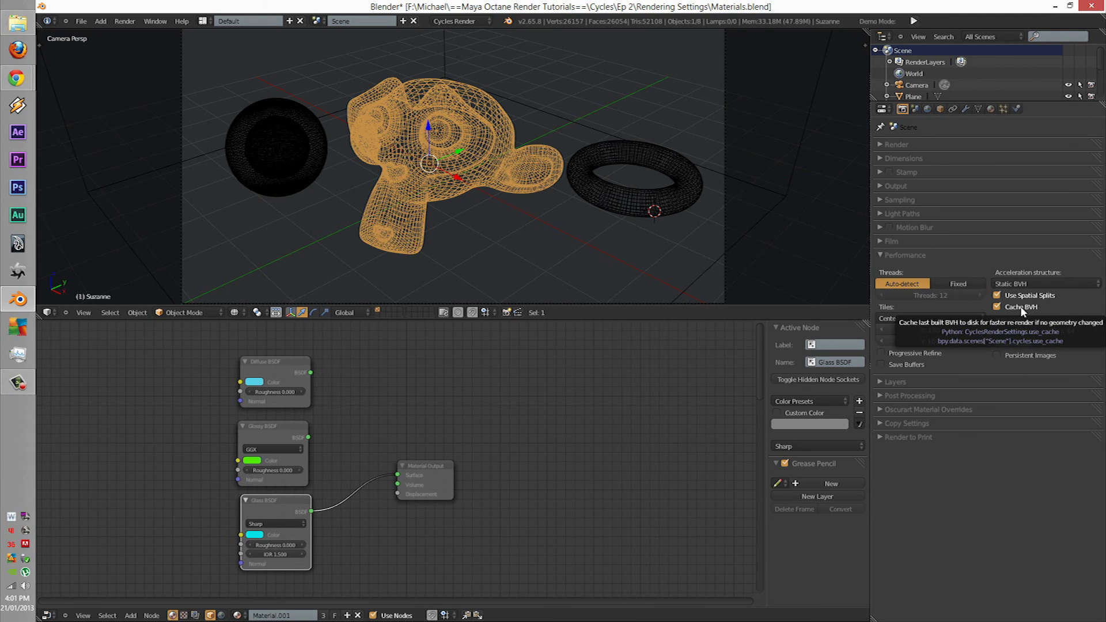
{"action": "left_click", "coordinate": [1021, 309]}
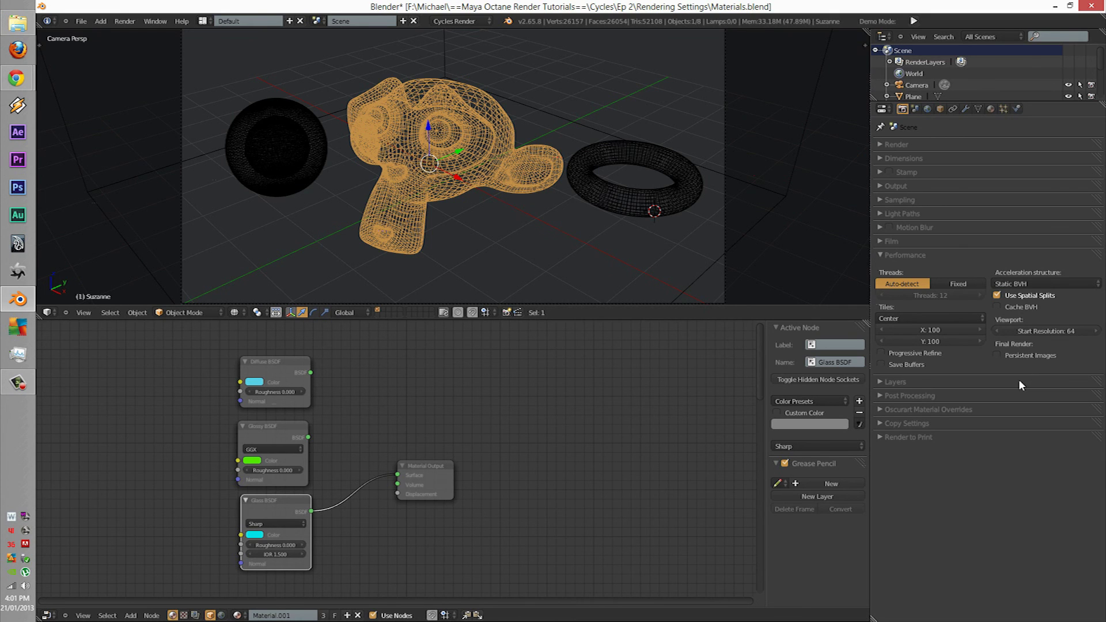
{"action": "left_click", "coordinate": [1020, 308]}
{"action": "left_click", "coordinate": [1021, 356]}
{"action": "left_click", "coordinate": [1019, 307]}
{"action": "left_click", "coordinate": [896, 254]}
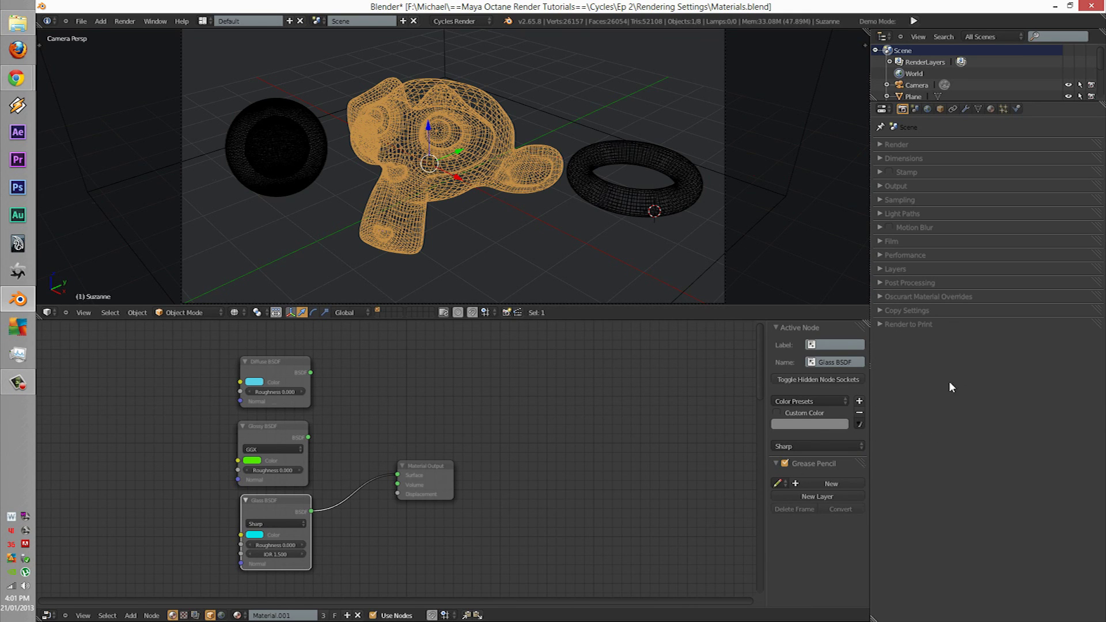
Expand Render, Dimensions, Sampling and Light Paths, then collapse every settings group.
{"action": "left_click", "coordinate": [900, 145]}
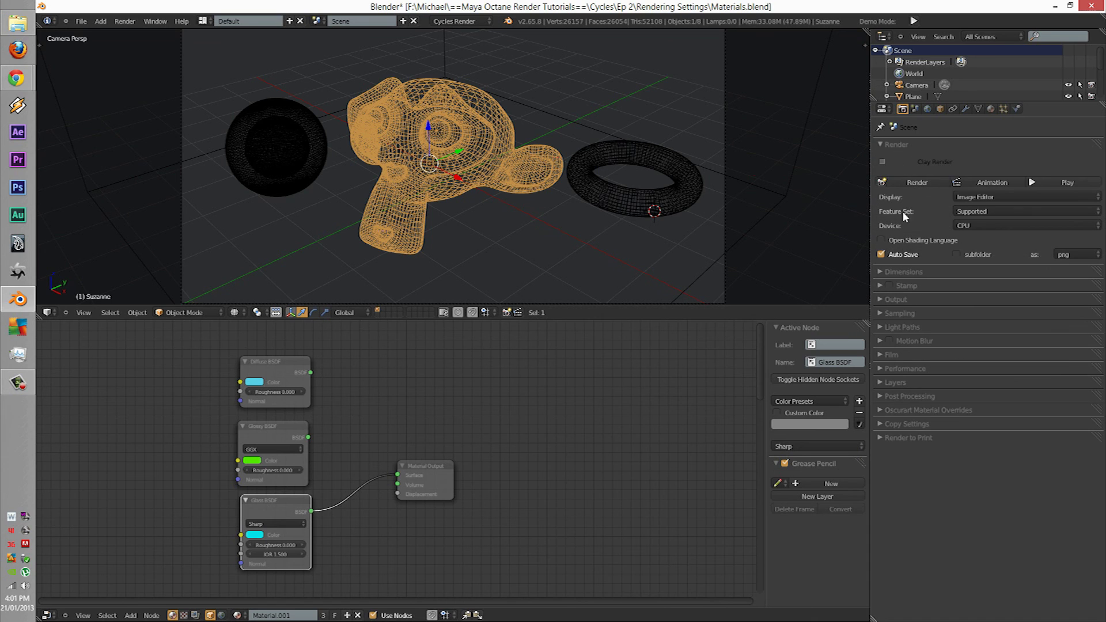
{"action": "left_click", "coordinate": [908, 276]}
{"action": "left_click", "coordinate": [912, 431]}
{"action": "left_click", "coordinate": [910, 488]}
{"action": "left_click", "coordinate": [925, 255], "text": "ctrl"}
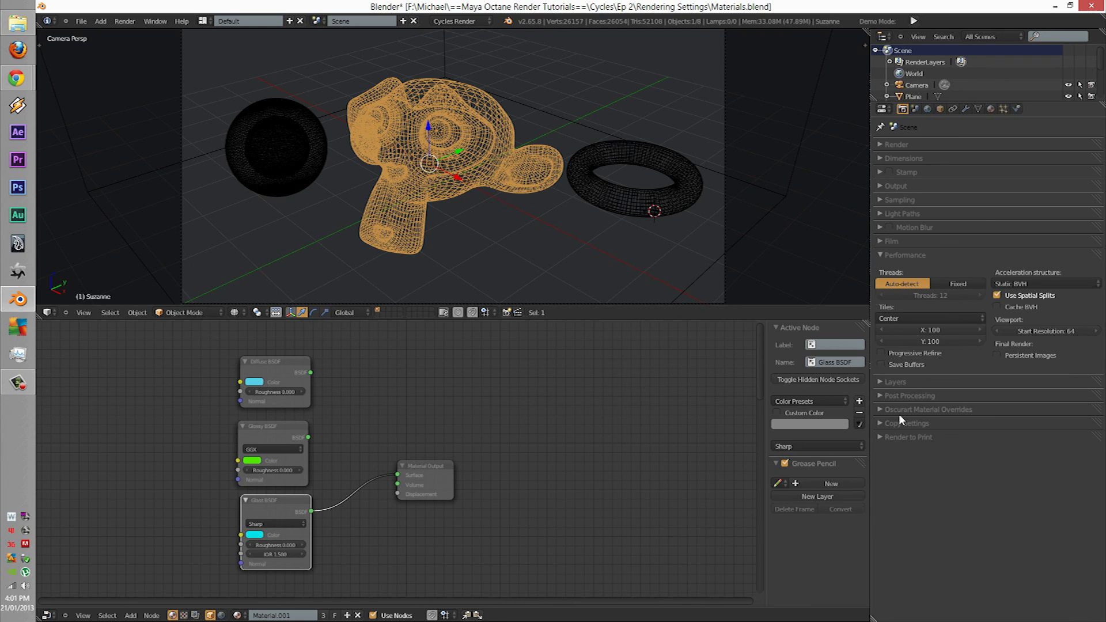
{"action": "left_click", "coordinate": [896, 254]}
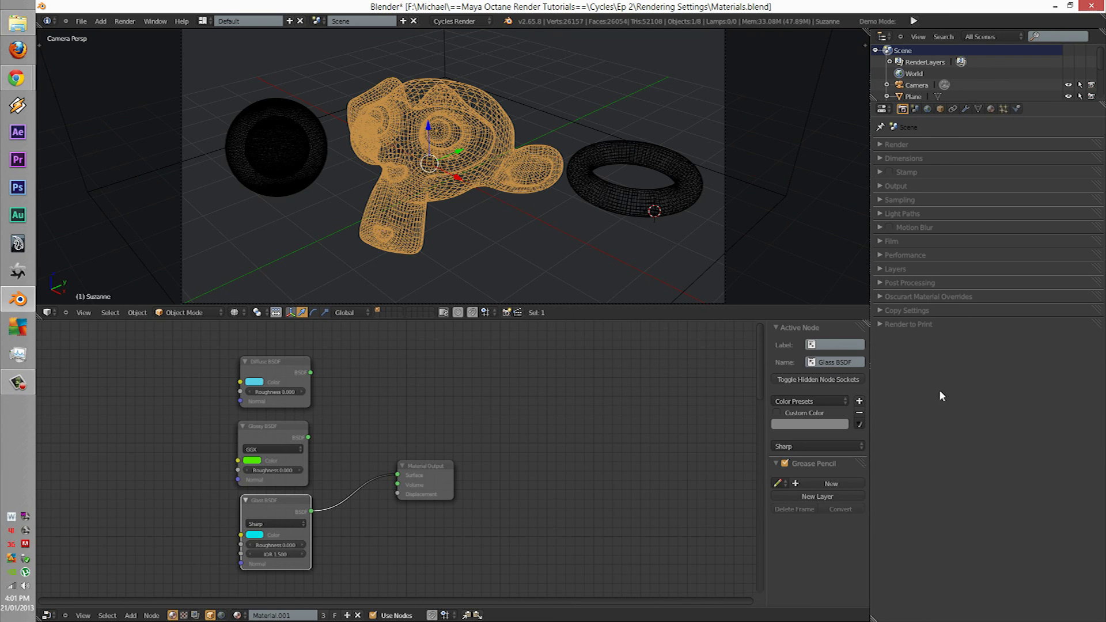
Re-expand Render, Dimensions, Sampling and Light Paths, and cut the Glass BSDF-to-Surface link.
{"action": "left_click", "coordinate": [901, 145]}
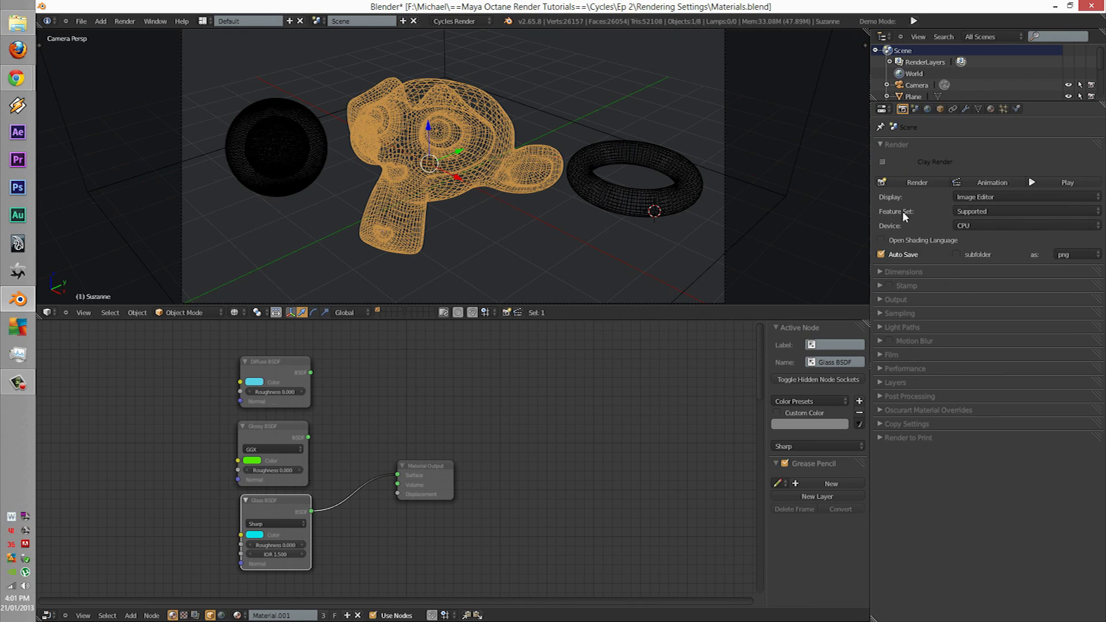
{"action": "left_click", "coordinate": [907, 274]}
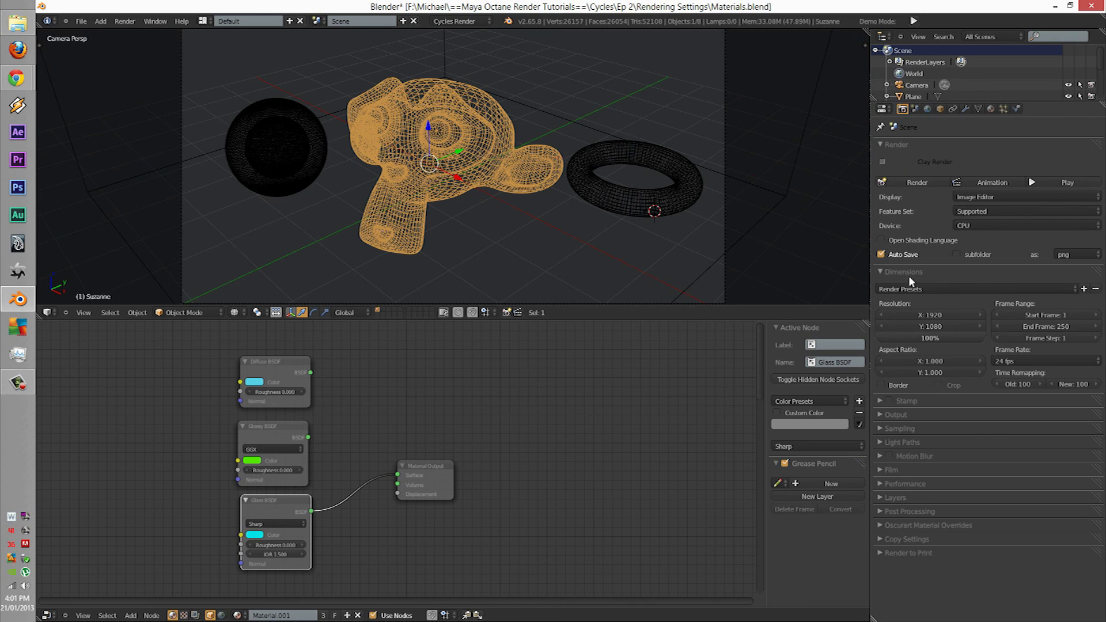
{"action": "left_click", "coordinate": [912, 430]}
{"action": "left_click", "coordinate": [907, 488]}
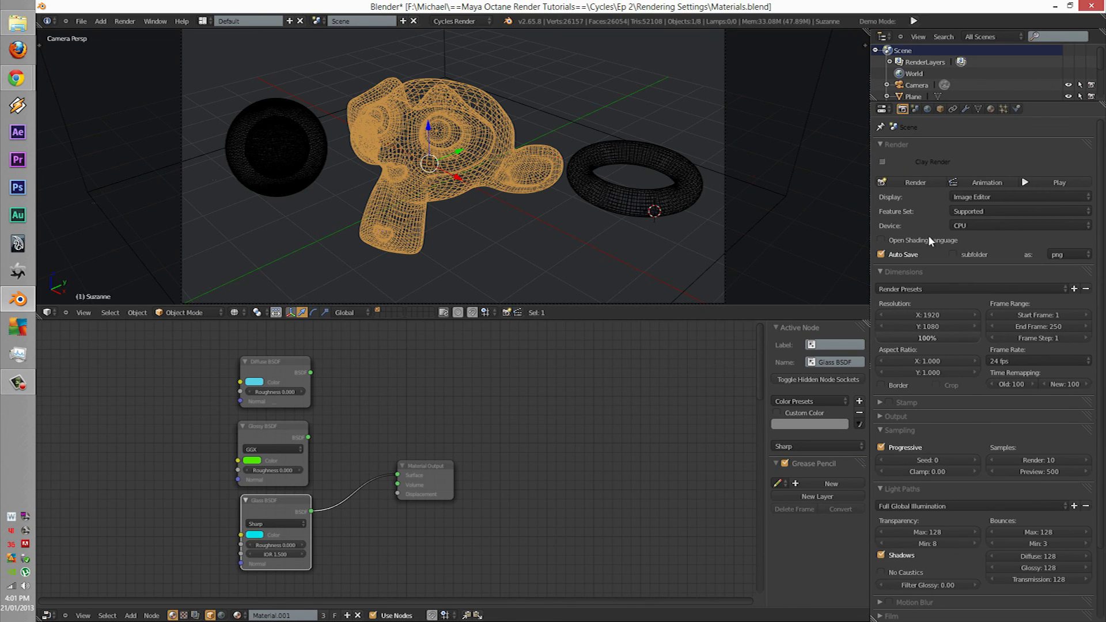
{"action": "scroll", "coordinate": [959, 474], "scroll_direction": "down", "scroll_amount": 3}
{"action": "scroll", "coordinate": [959, 480], "scroll_direction": "up", "scroll_amount": 3}
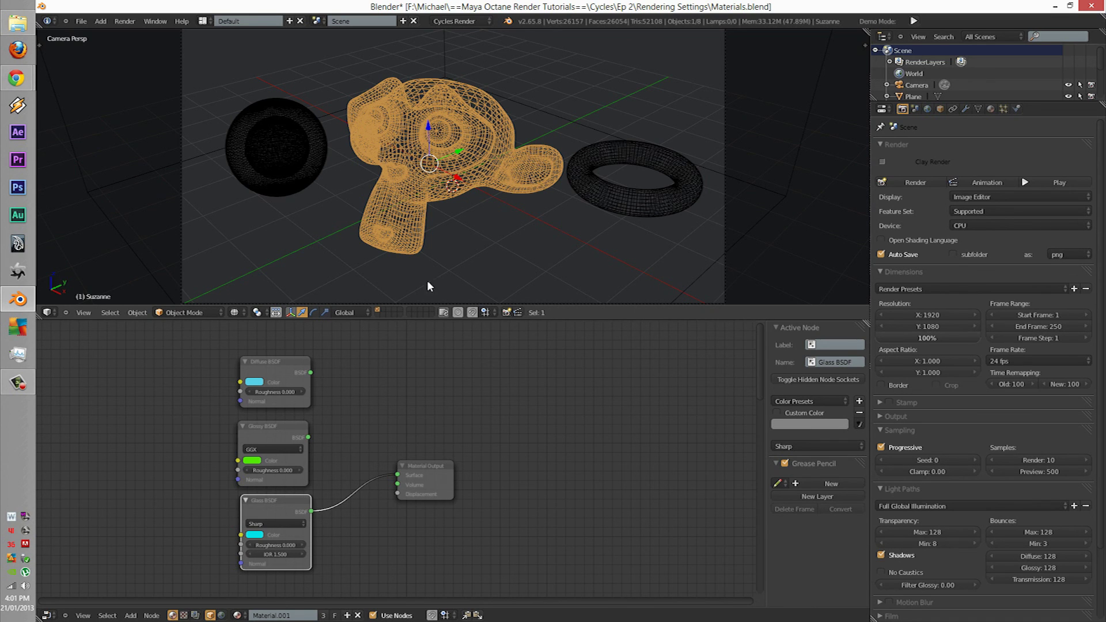
{"action": "left_click_drag", "start_coordinate": [397, 475], "coordinate": [368, 487]}
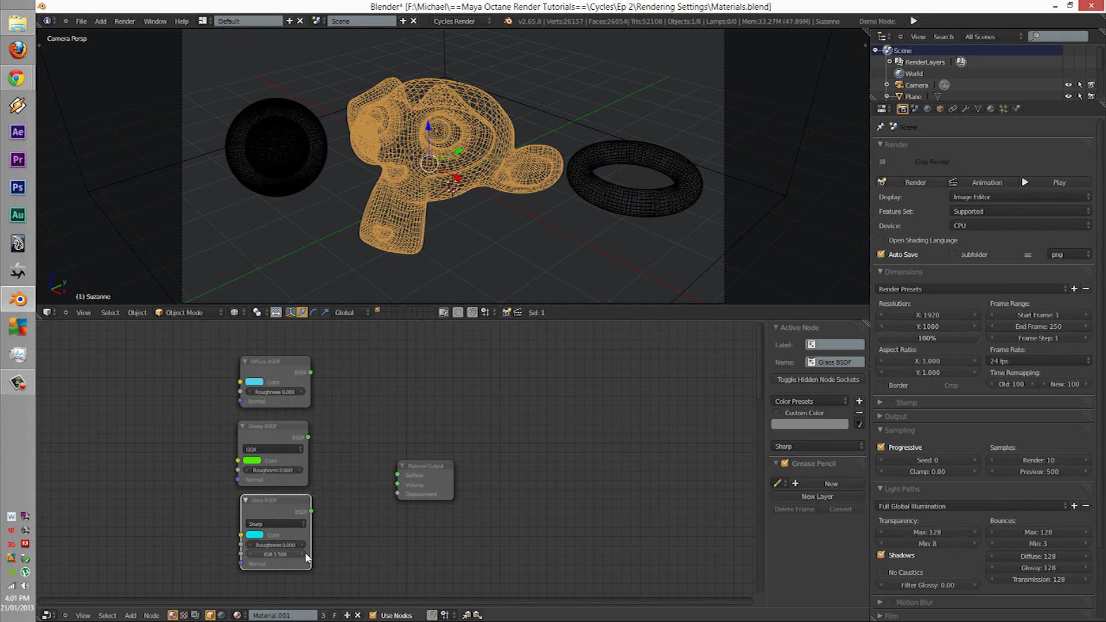